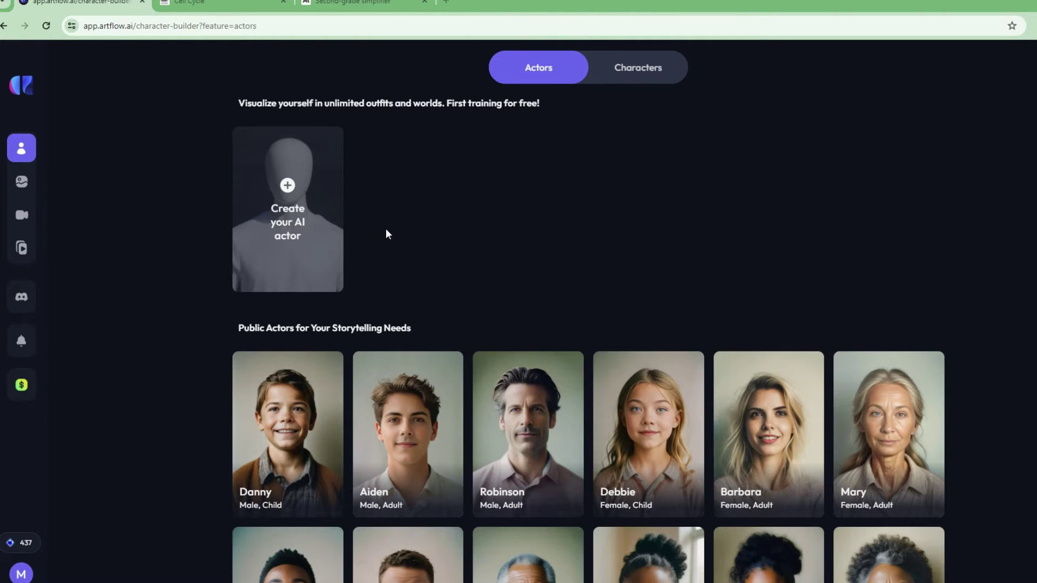
Start a new image with the public actor Robinson and check the available image types.
{"action": "left_click", "coordinate": [286, 184]}
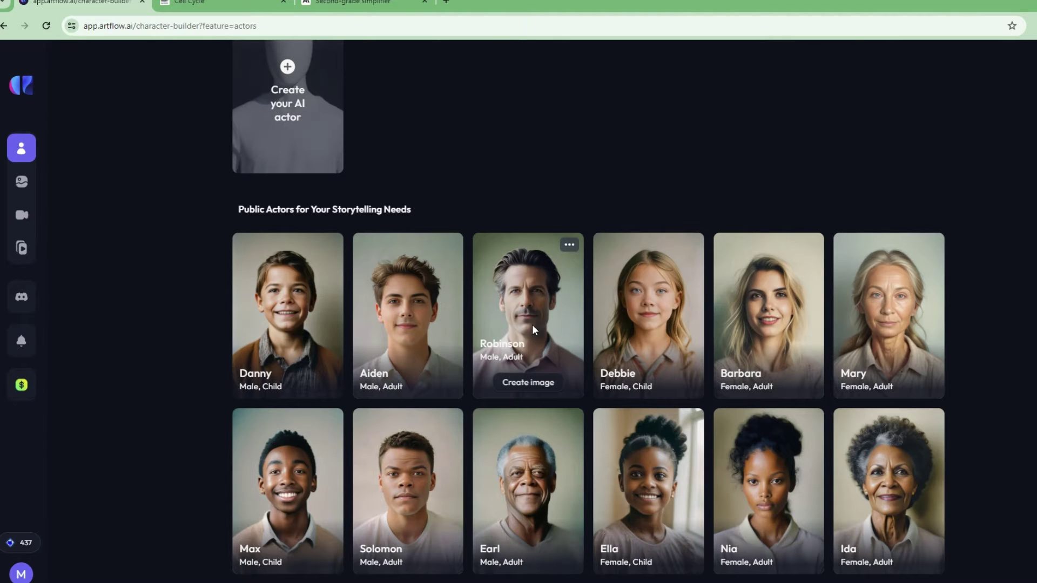
{"action": "left_click", "coordinate": [537, 384]}
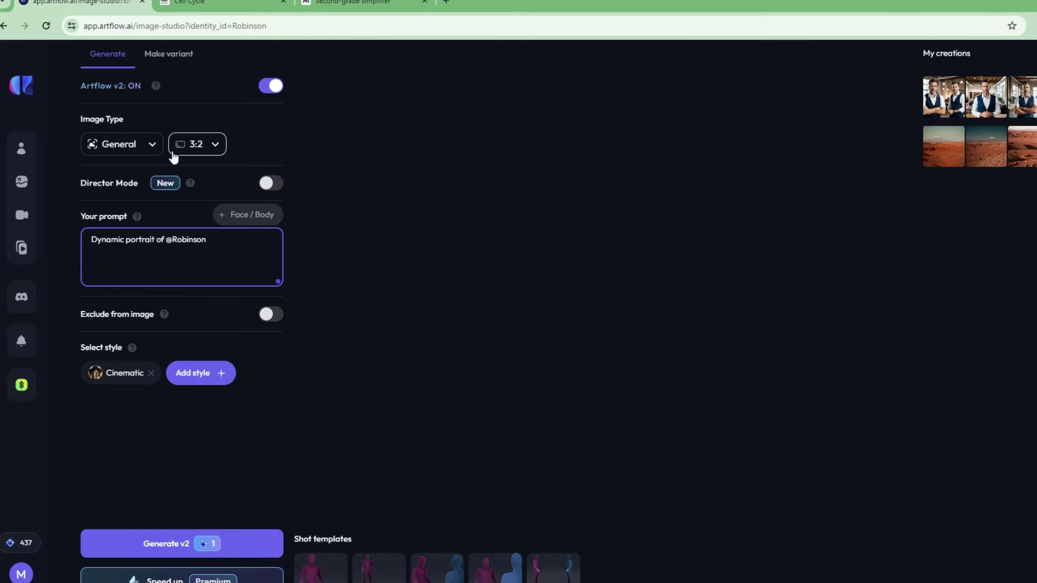
{"action": "left_click", "coordinate": [154, 145]}
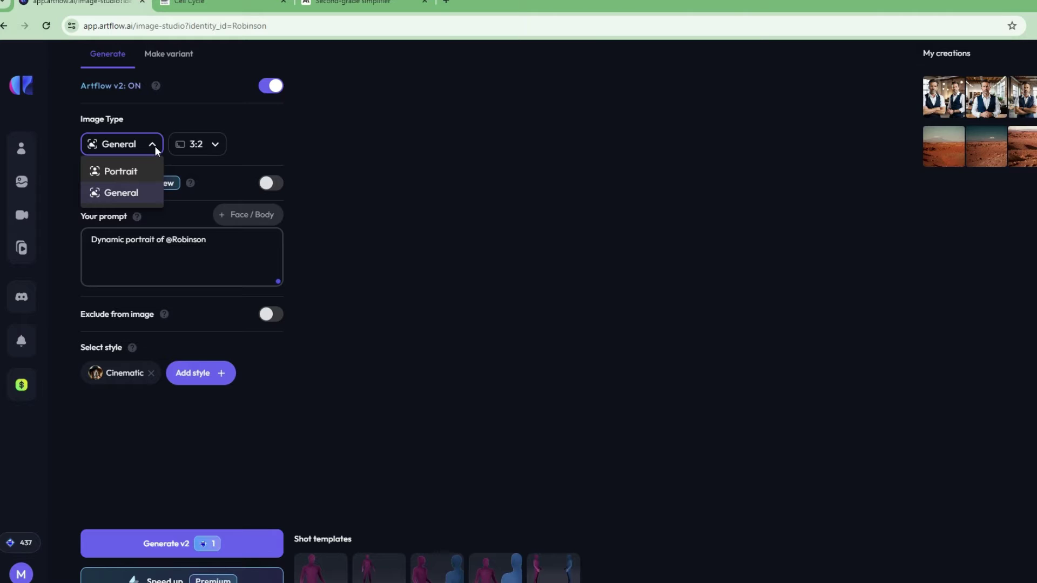
{"action": "left_click", "coordinate": [217, 146]}
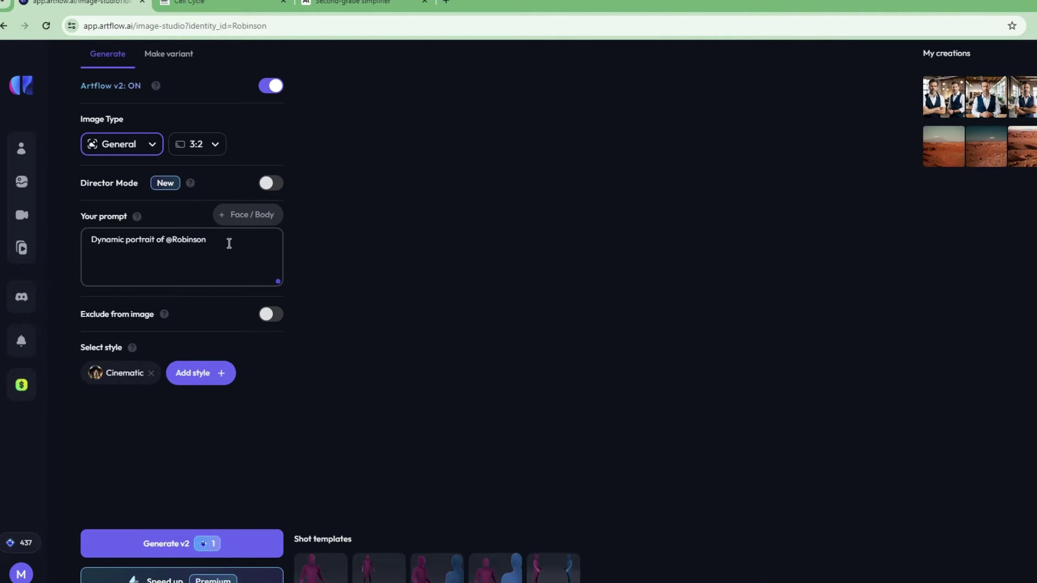
{"action": "left_click_drag", "start_coordinate": [229, 244], "coordinate": [82, 236]}
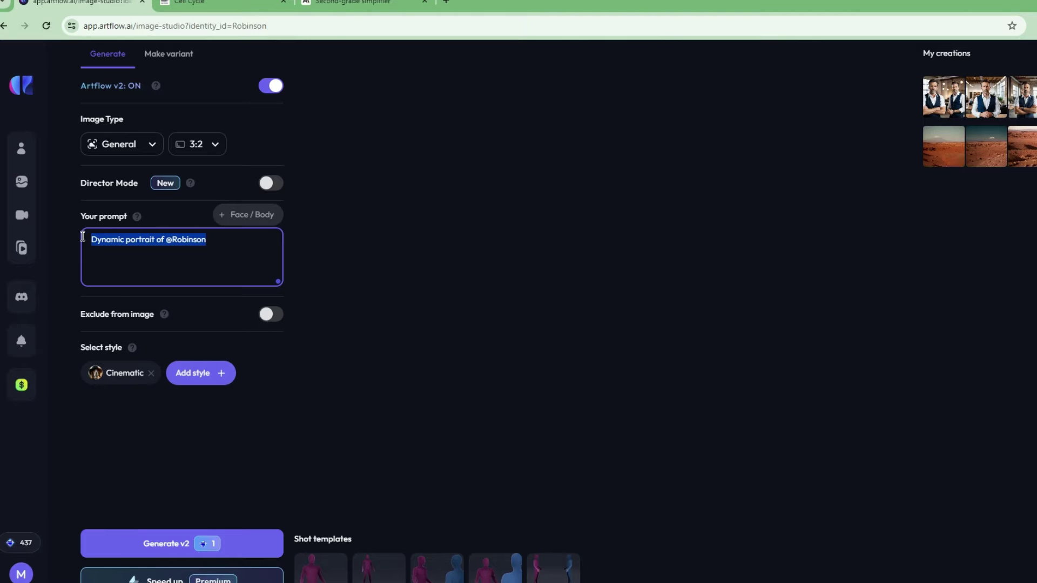
{"action": "left_click", "coordinate": [227, 245]}
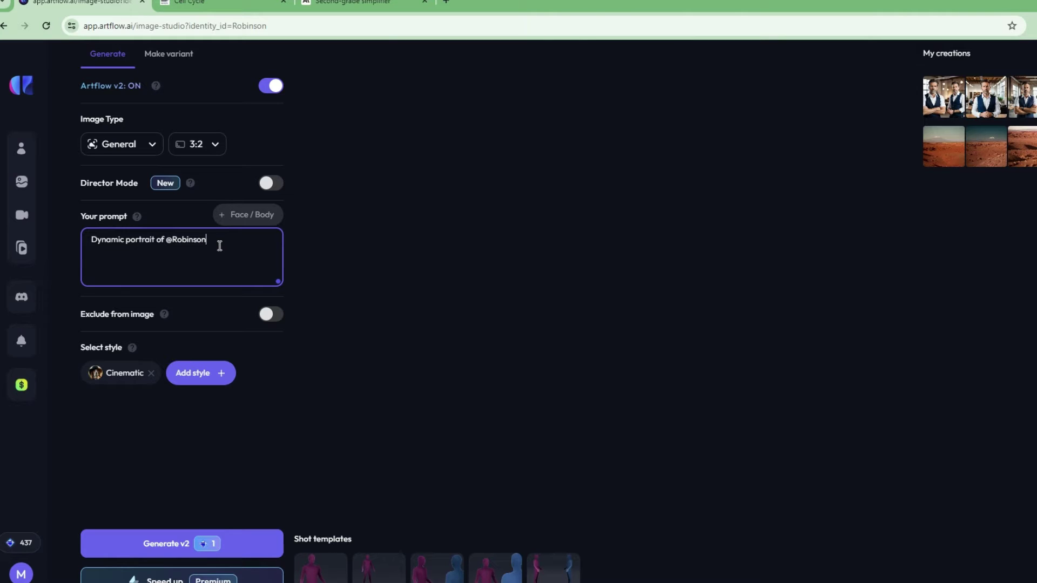
{"action": "type", "text": ", he is sitting at his office to"}
{"action": "type", "text": "lking in h"}
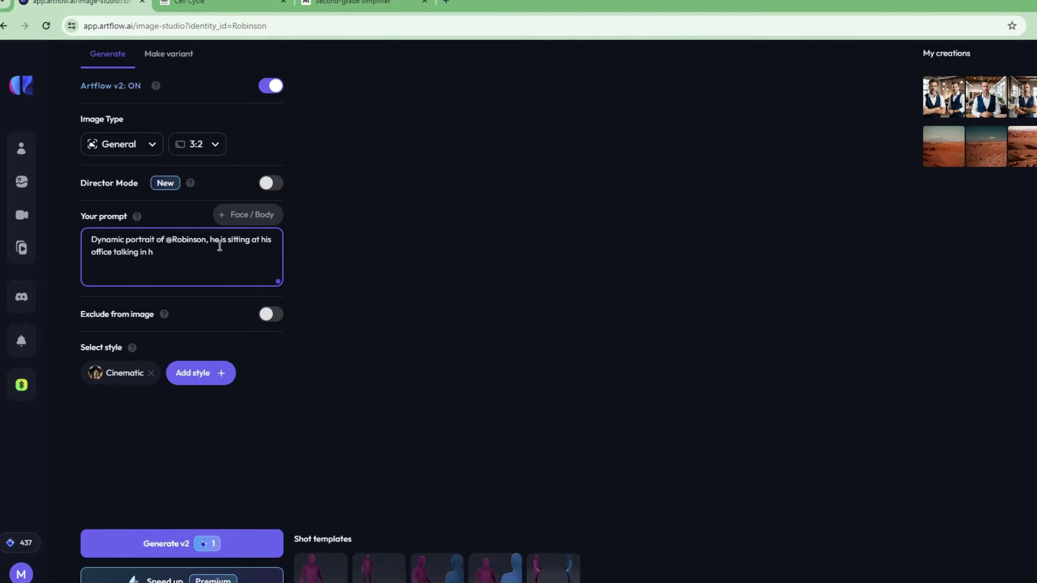
{"action": "type", "text": "is mobile."}
Enable the image exclusions with "Double face, hands, legs.deformation" and generate the images with v2.
{"action": "left_click", "coordinate": [276, 315]}
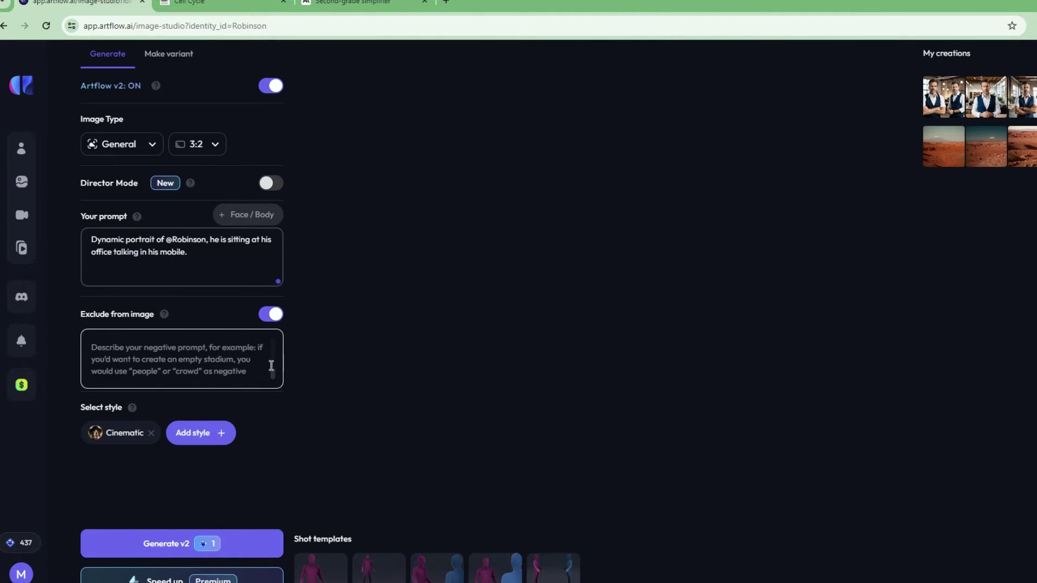
{"action": "left_click", "coordinate": [217, 357]}
{"action": "type", "text": "D"}
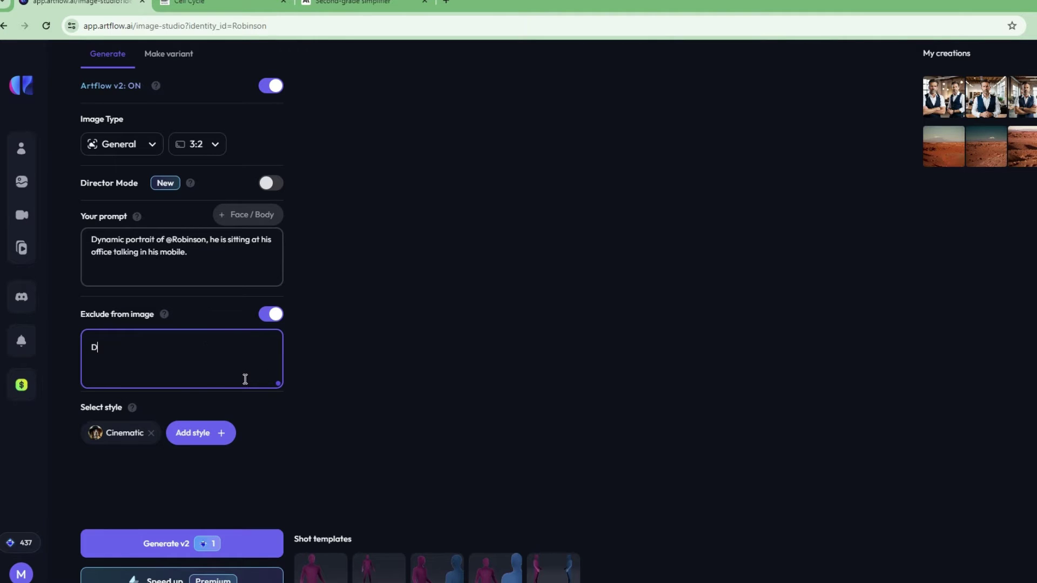
{"action": "type", "text": "ouble face, hands, legs.def"}
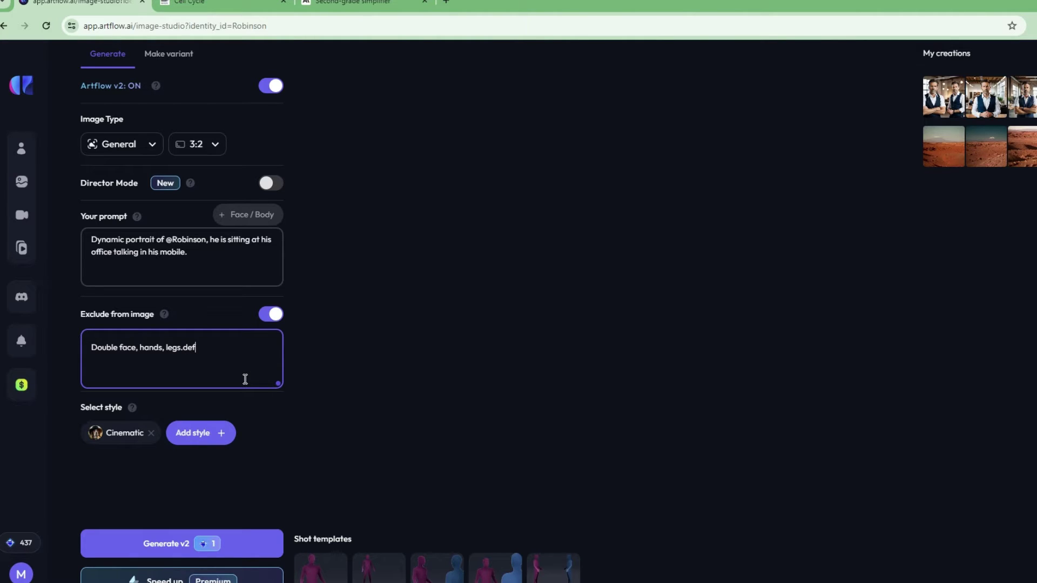
{"action": "type", "text": "ormation"}
{"action": "left_click", "coordinate": [162, 547]}
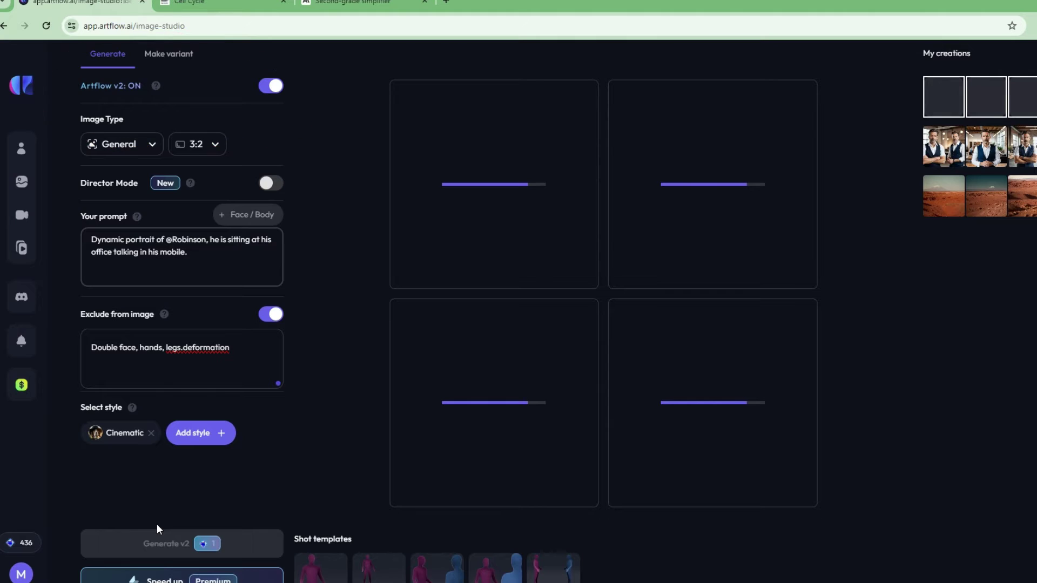
Create a video from the generated image of the man with the dark red tie and clasped hands.
{"action": "mouse_move", "coordinate": [129, 106]}
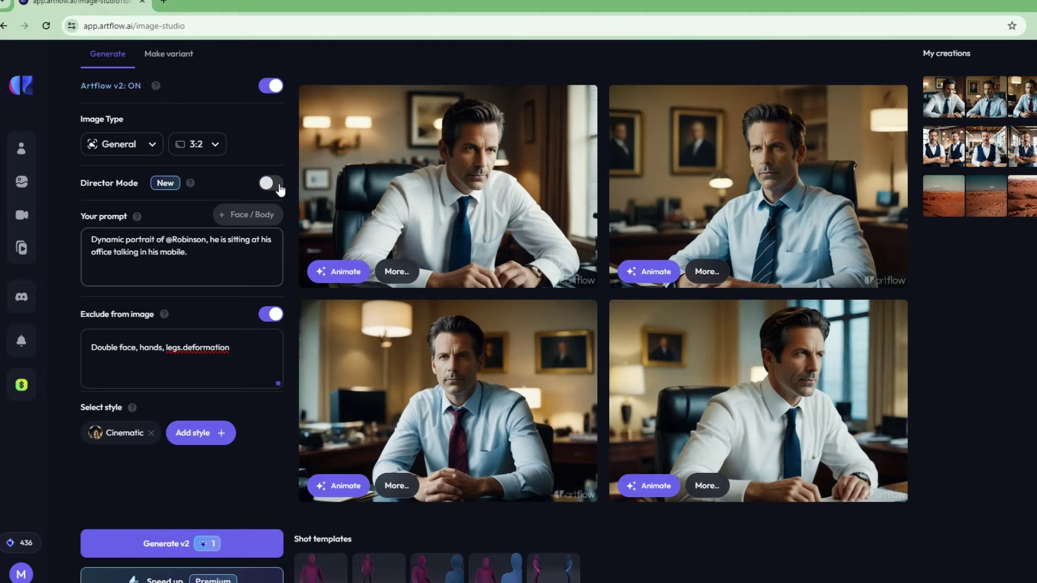
{"action": "mouse_move", "coordinate": [191, 183]}
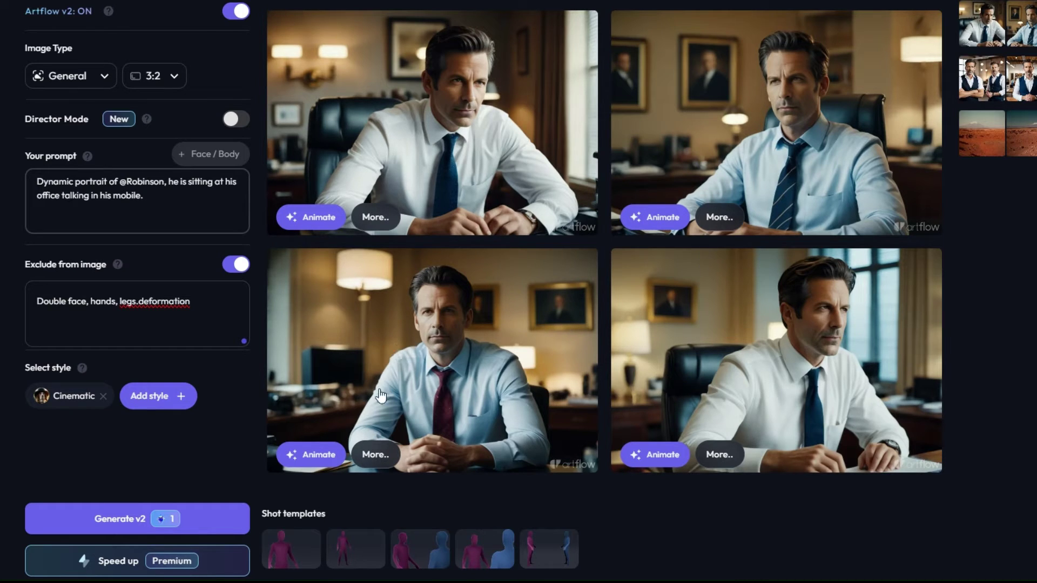
{"action": "left_click", "coordinate": [373, 457]}
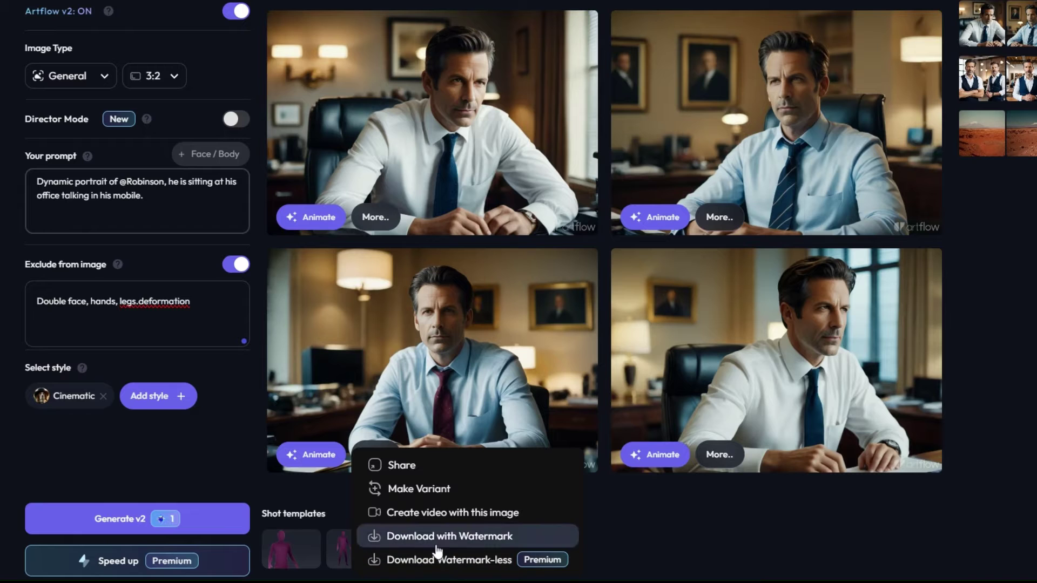
{"action": "left_click", "coordinate": [416, 519]}
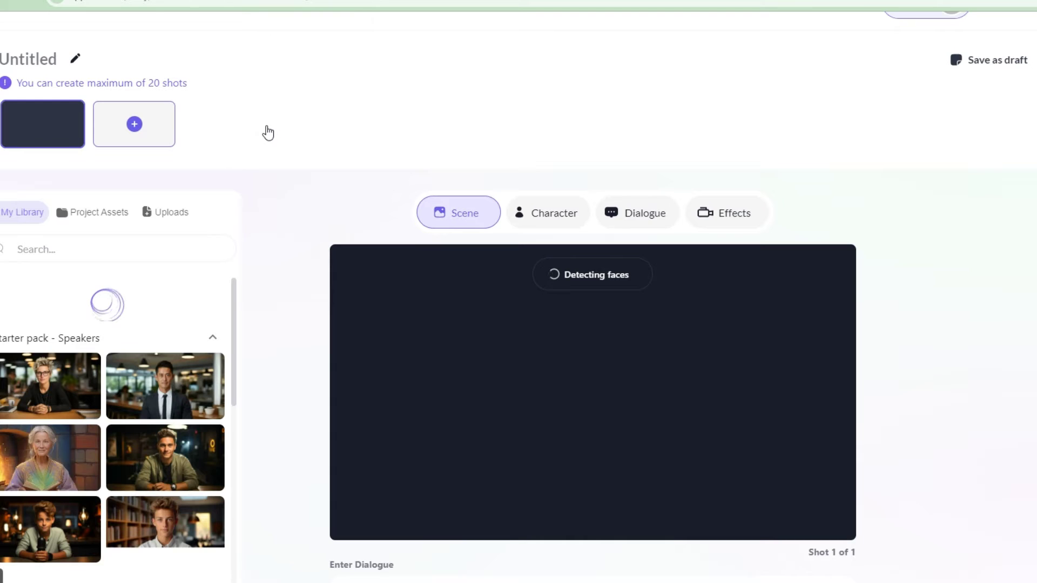
Enter the dialogue paragraph from "Hard work can help people develop character" to "success in your career and life." and preview its voice.
{"action": "scroll", "coordinate": [356, 98], "scroll_direction": "down", "scroll_amount": 1}
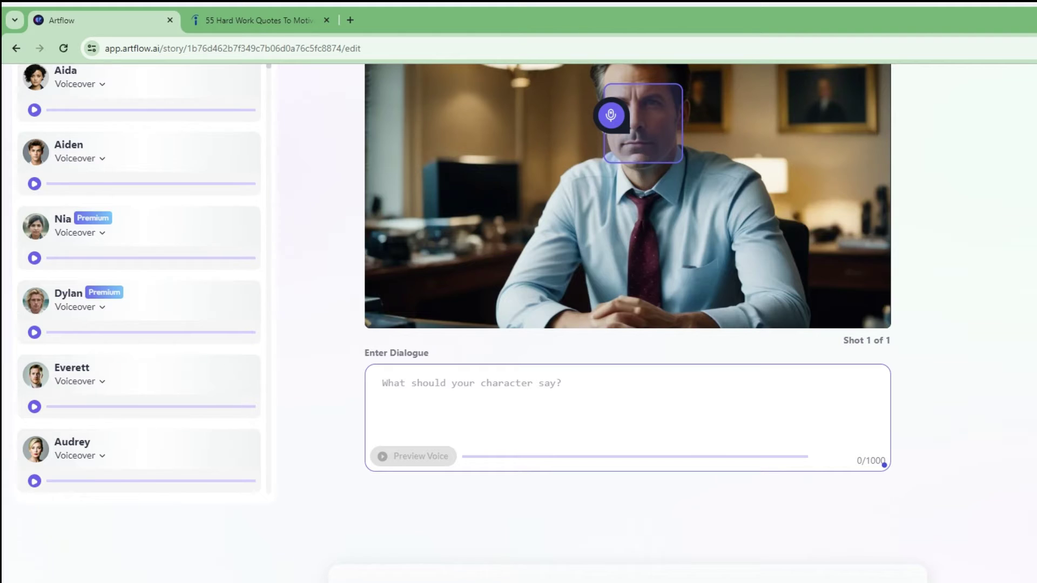
{"action": "scroll", "coordinate": [887, 333], "scroll_direction": "up", "scroll_amount": 6}
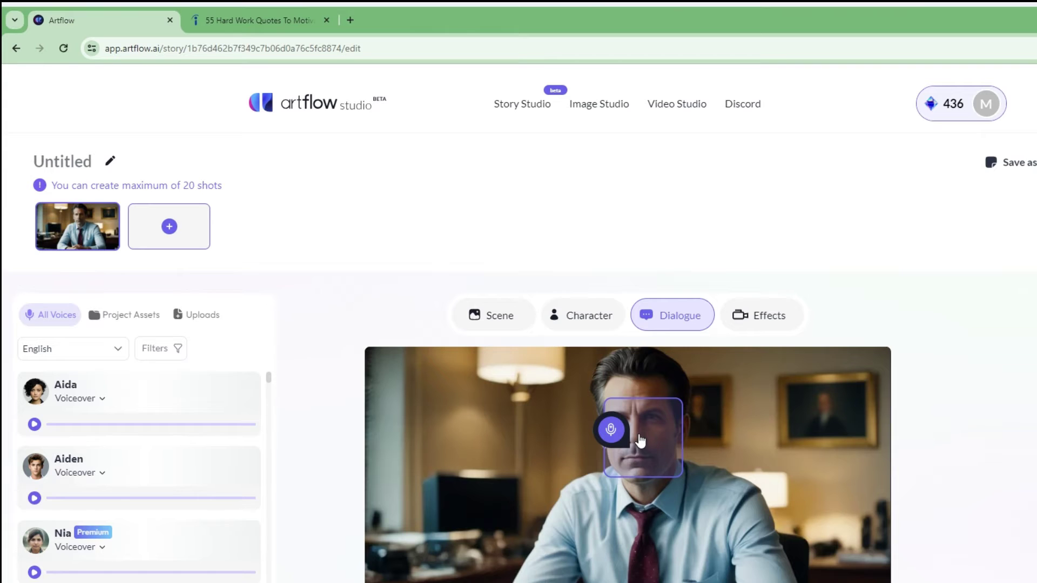
{"action": "scroll", "coordinate": [640, 440], "scroll_direction": "down", "scroll_amount": 3}
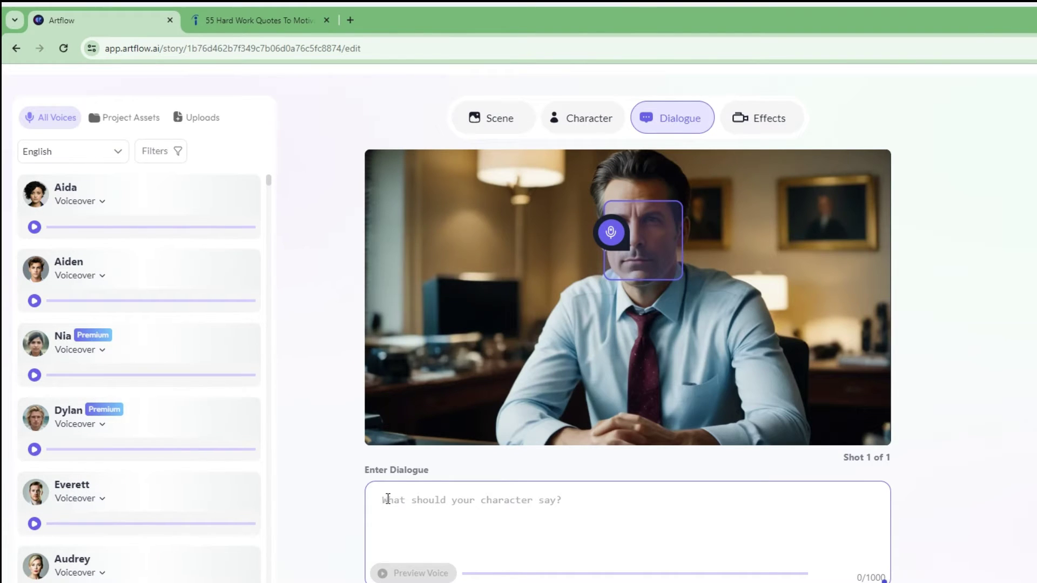
{"action": "left_click", "coordinate": [393, 501]}
{"action": "type", "text": "Hard work can help people develop character, motivate themselves, overcome hardships and achieve their goals. Many successful individuals have received or given helpful advice regarding hard work, as their achievements are often the result of their work ethic. Reading others' thoughts on hard work can help you maintain discipline and motivation as you aim to achieve success in your career and life."}
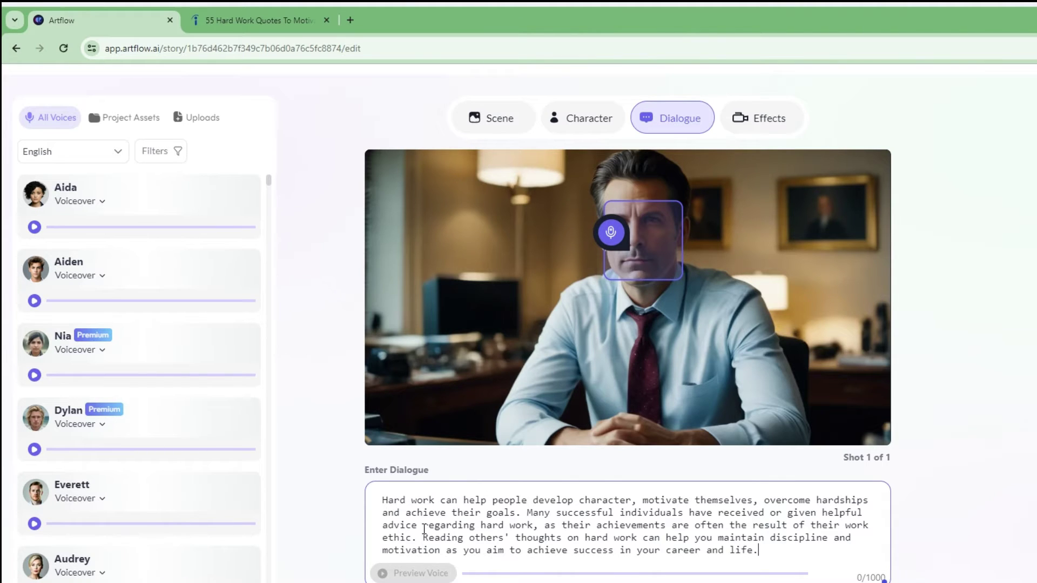
{"action": "scroll", "coordinate": [854, 578], "scroll_direction": "down", "scroll_amount": 3}
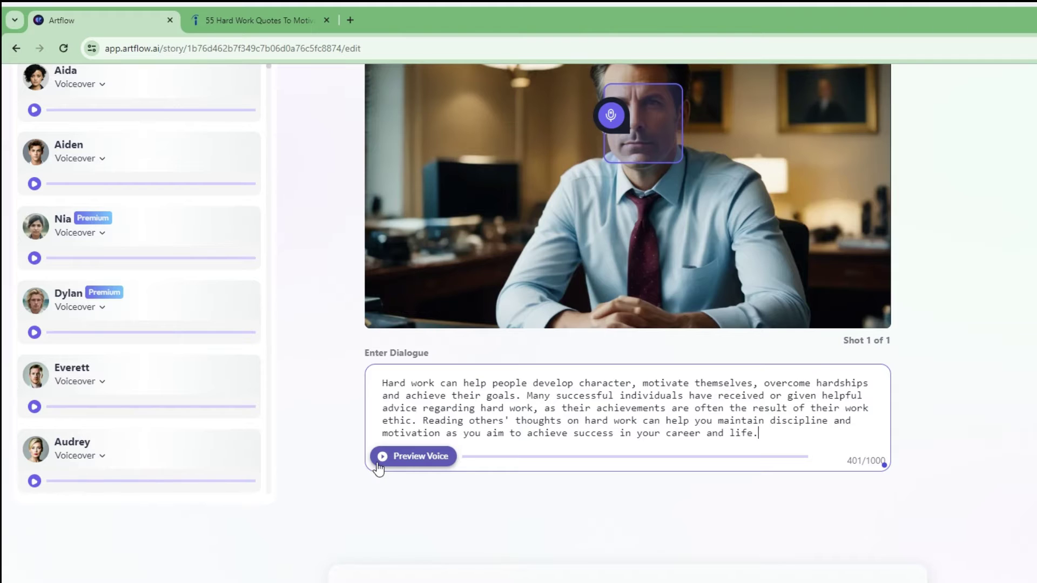
{"action": "left_click", "coordinate": [383, 457]}
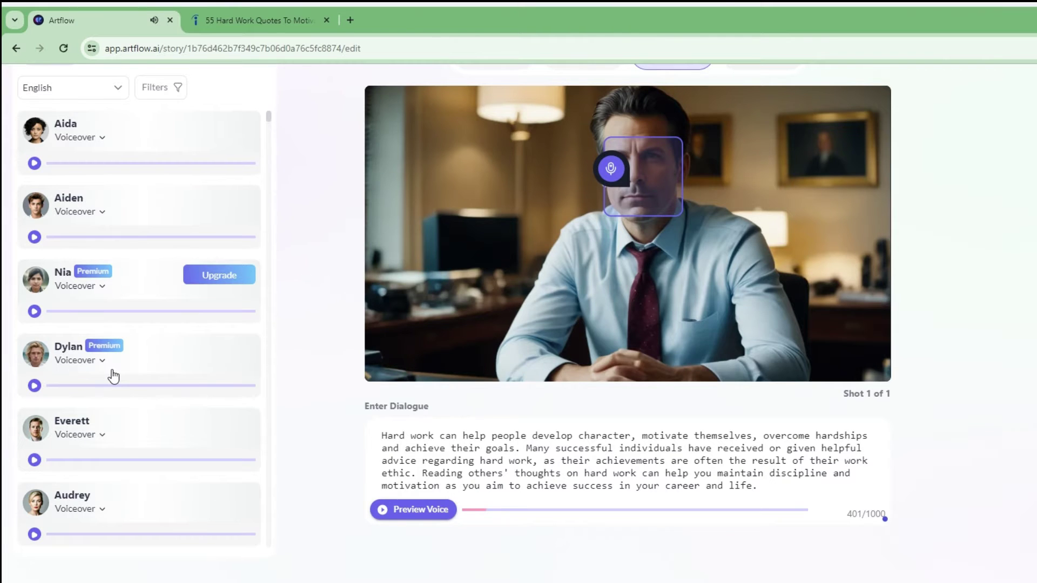
Find the Elliot voice among the English voices and choose its first Voiceover style.
{"action": "scroll", "coordinate": [113, 376], "scroll_direction": "up", "scroll_amount": 5}
{"action": "scroll", "coordinate": [199, 432], "scroll_direction": "down", "scroll_amount": 4}
{"action": "scroll", "coordinate": [162, 494], "scroll_direction": "down", "scroll_amount": 4}
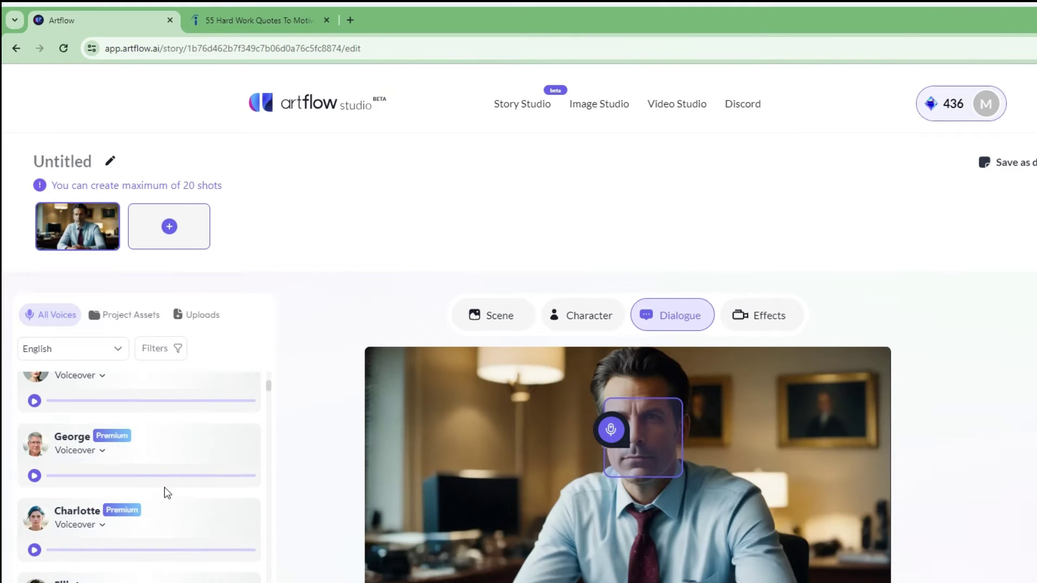
{"action": "scroll", "coordinate": [168, 493], "scroll_direction": "down", "scroll_amount": 4}
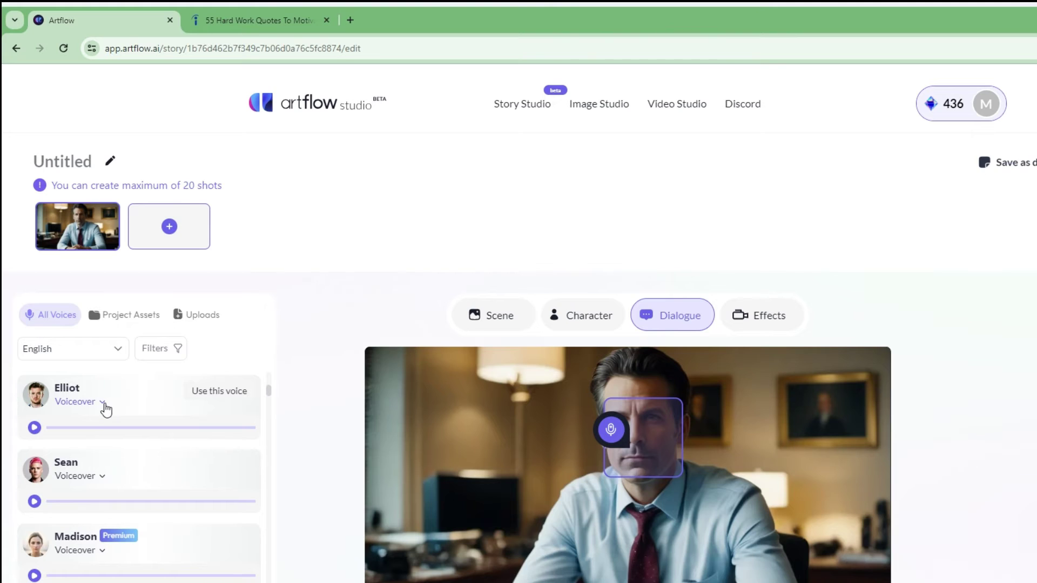
{"action": "left_click", "coordinate": [103, 404]}
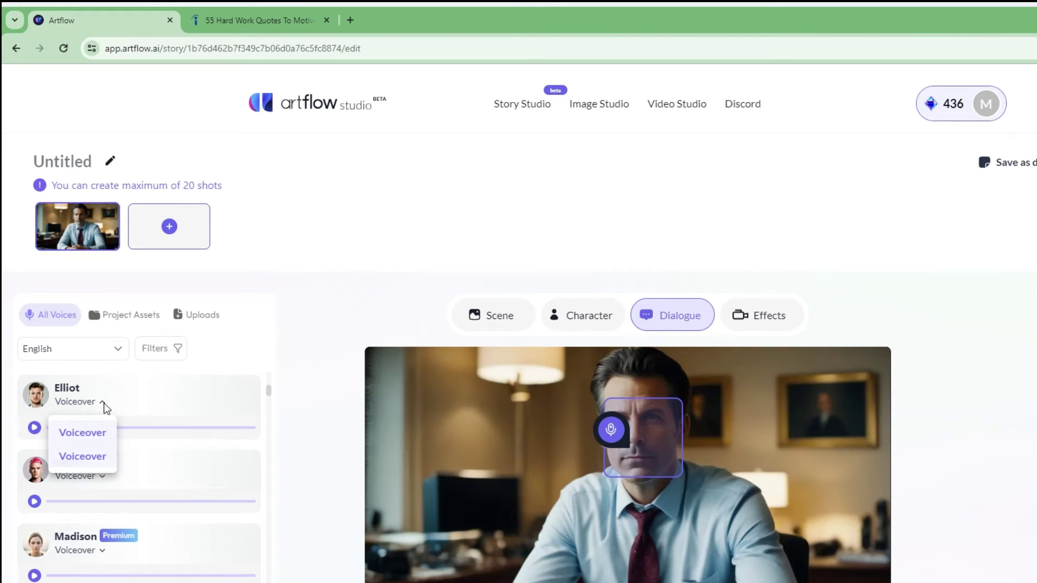
{"action": "left_click", "coordinate": [82, 433]}
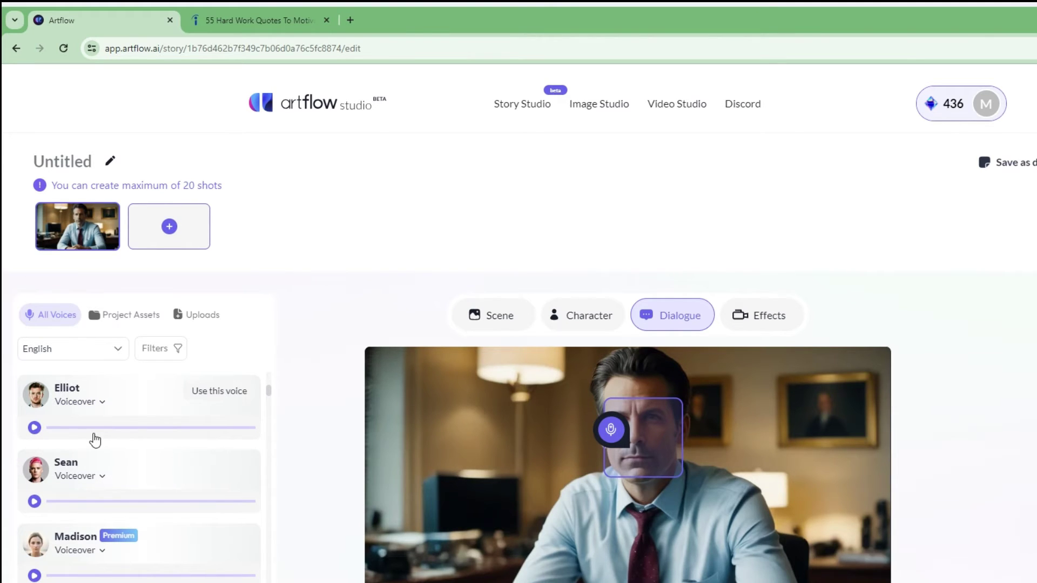
Assign the Elliot voice to the character's dialogue in the shot.
{"action": "scroll", "coordinate": [711, 425], "scroll_direction": "down", "scroll_amount": 5}
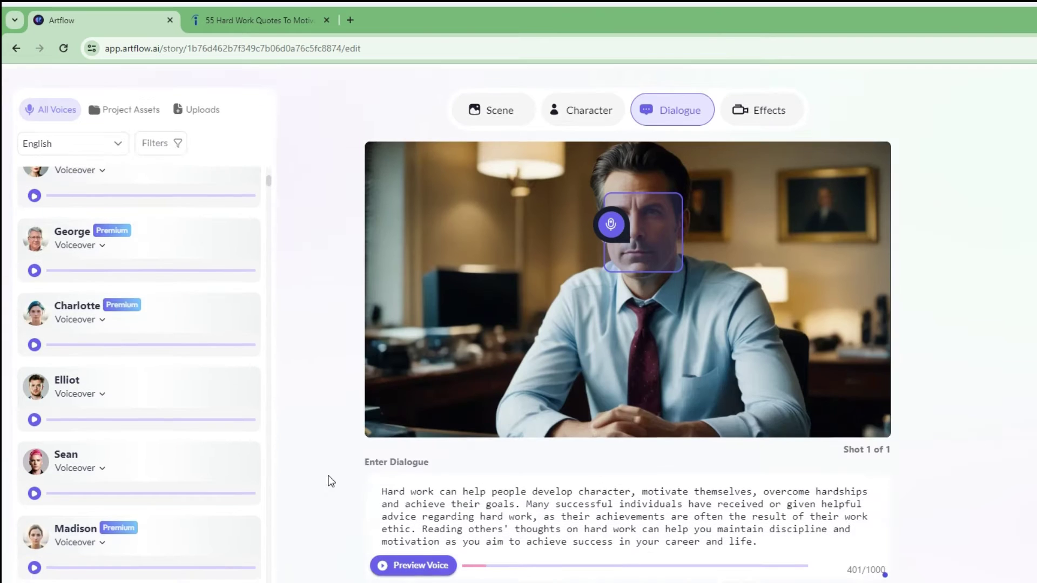
{"action": "scroll", "coordinate": [404, 492], "scroll_direction": "down", "scroll_amount": 1}
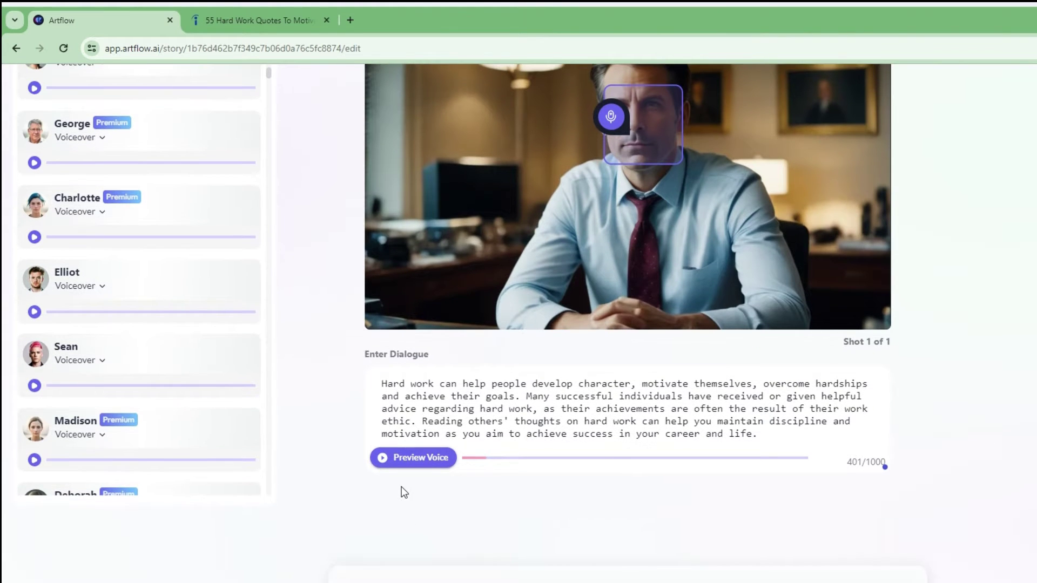
{"action": "scroll", "coordinate": [335, 448], "scroll_direction": "up", "scroll_amount": 6}
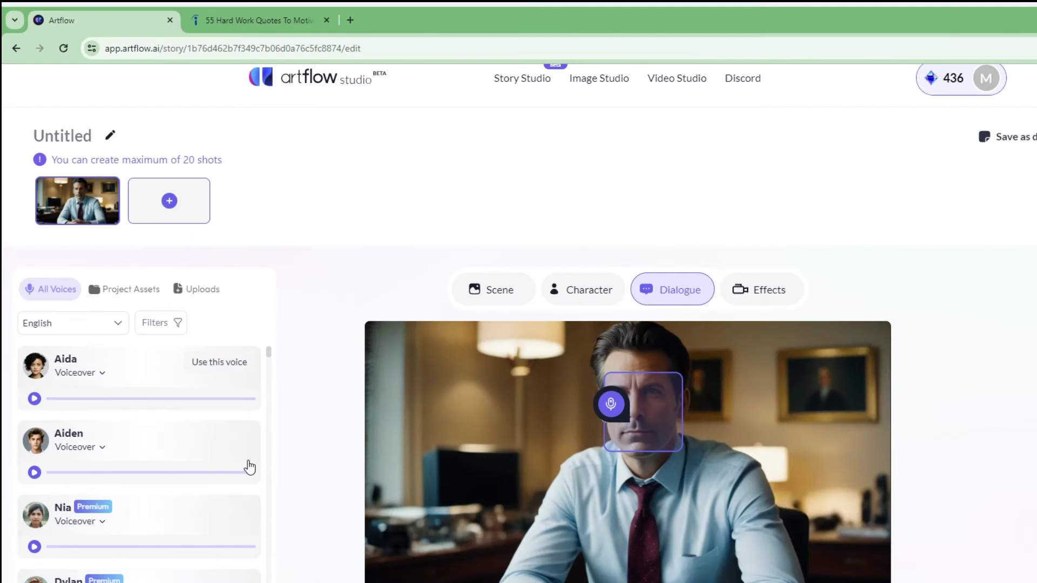
{"action": "scroll", "coordinate": [242, 468], "scroll_direction": "down", "scroll_amount": 2}
{"action": "scroll", "coordinate": [219, 495], "scroll_direction": "down", "scroll_amount": 5}
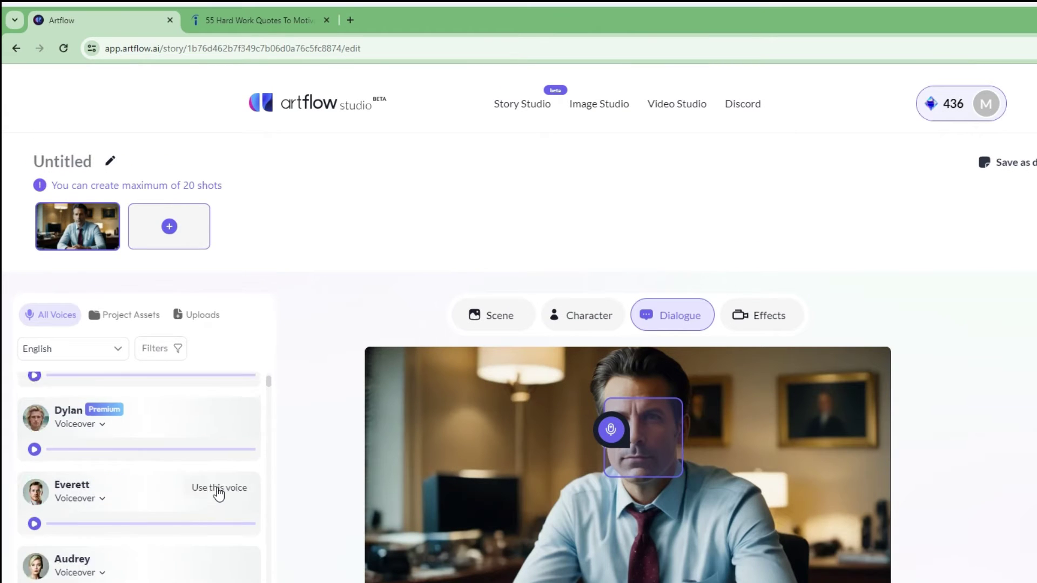
{"action": "scroll", "coordinate": [218, 492], "scroll_direction": "down", "scroll_amount": 1}
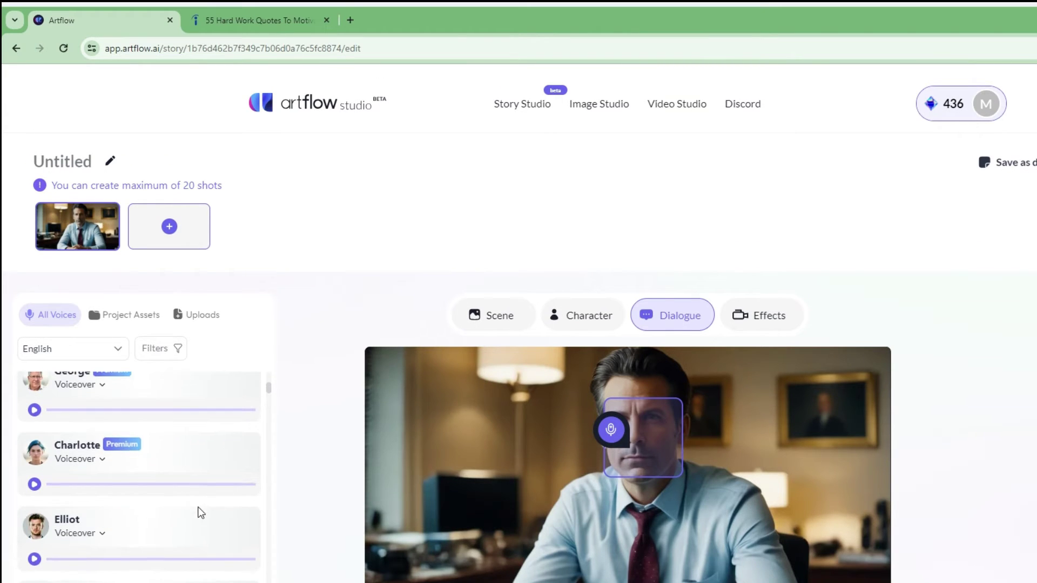
{"action": "left_click", "coordinate": [215, 524]}
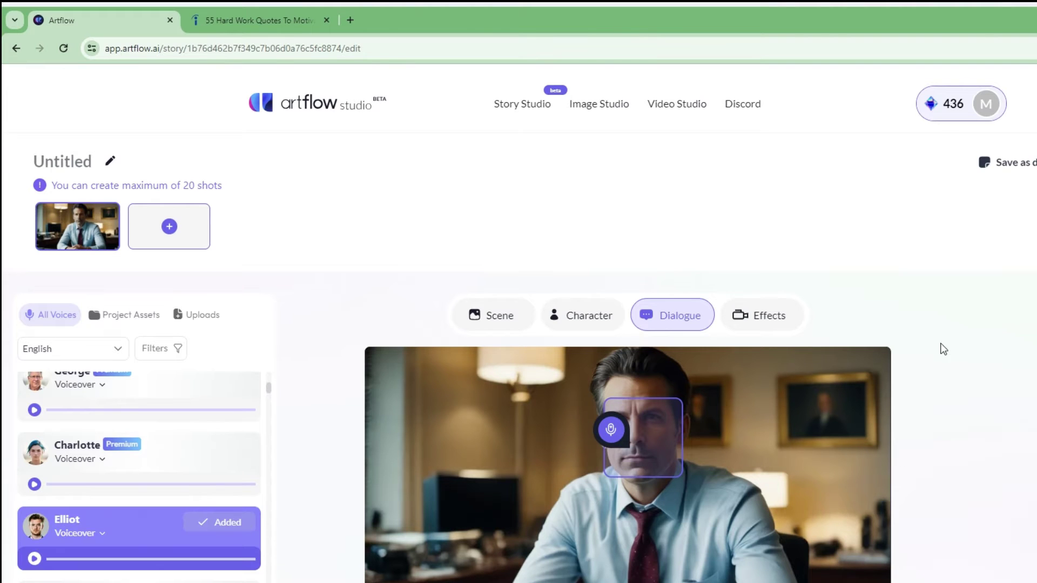
{"action": "scroll", "coordinate": [940, 347], "scroll_direction": "down", "scroll_amount": 4}
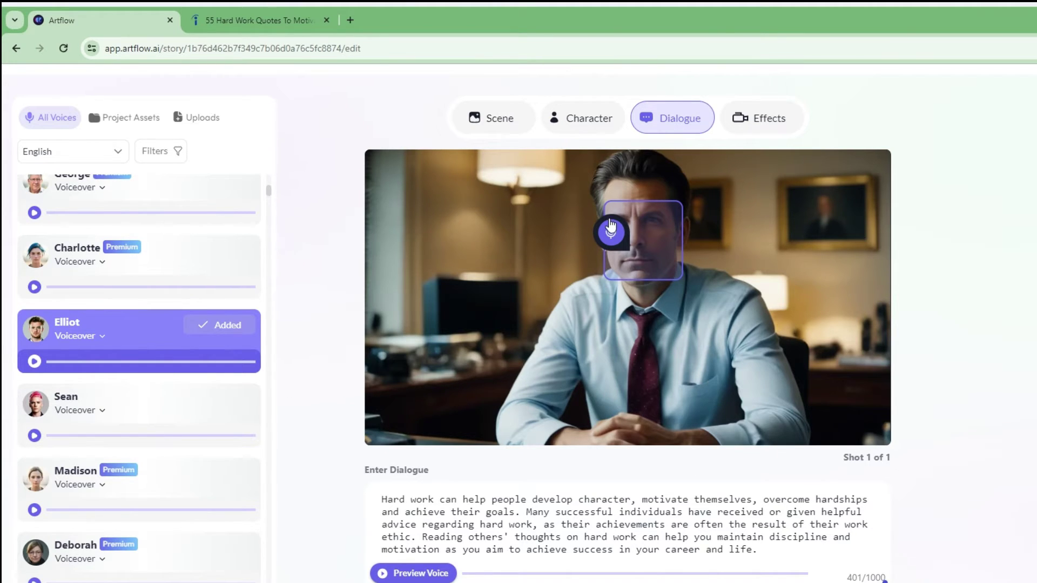
{"action": "scroll", "coordinate": [597, 348], "scroll_direction": "down", "scroll_amount": 2}
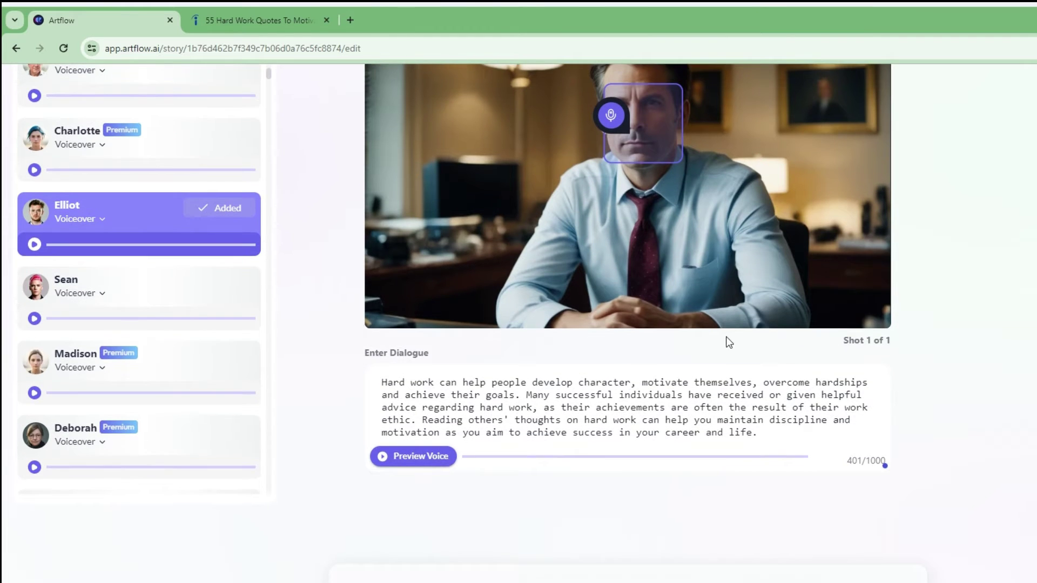
{"action": "scroll", "coordinate": [740, 313], "scroll_direction": "up", "scroll_amount": 1}
{"action": "scroll", "coordinate": [649, 254], "scroll_direction": "up", "scroll_amount": 5}
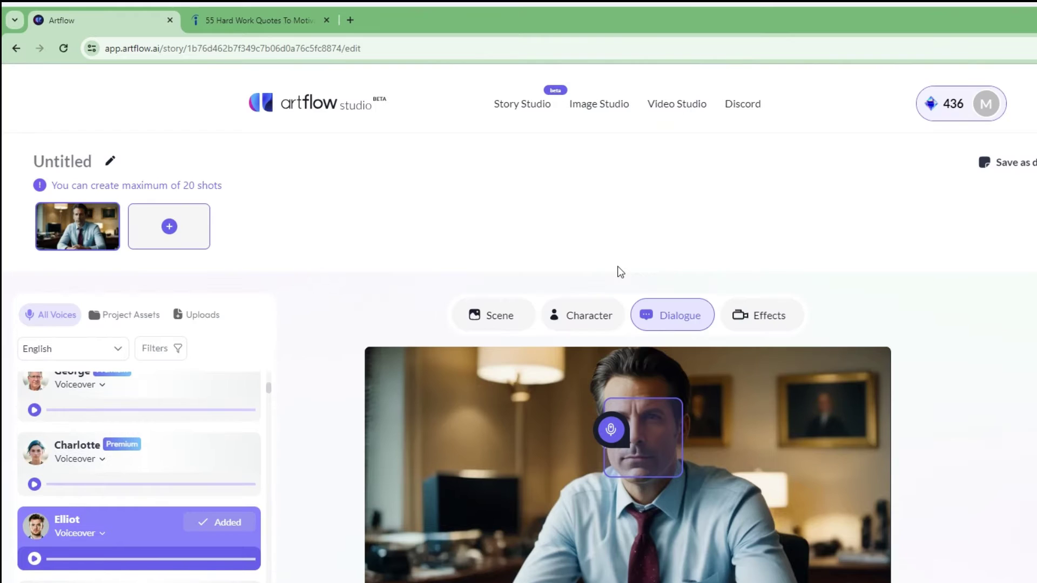
{"action": "scroll", "coordinate": [756, 318], "scroll_direction": "down", "scroll_amount": 4}
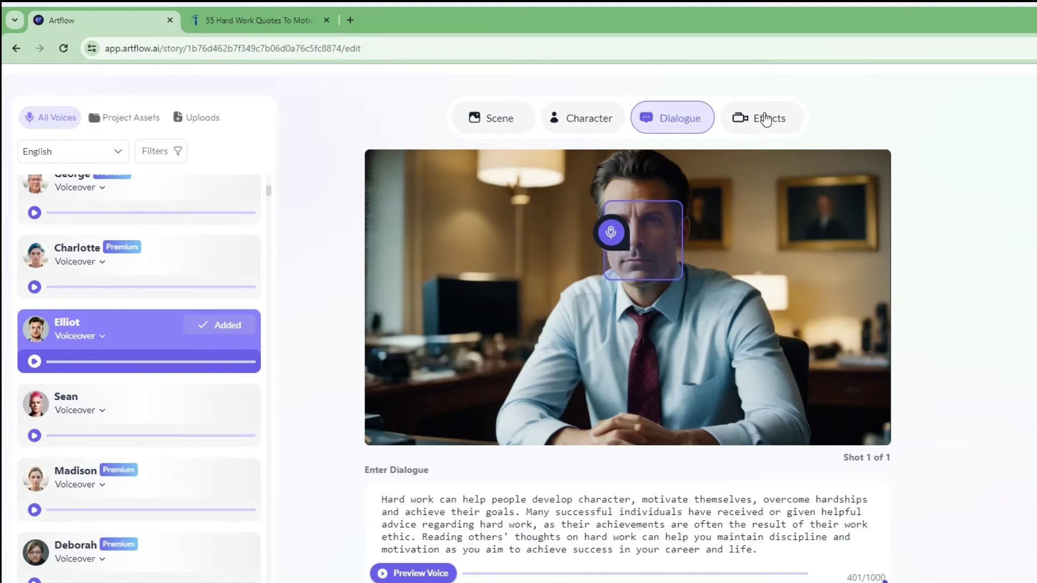
Apply the Zoom out camera movement to the shot of the man at the desk.
{"action": "left_click", "coordinate": [767, 120]}
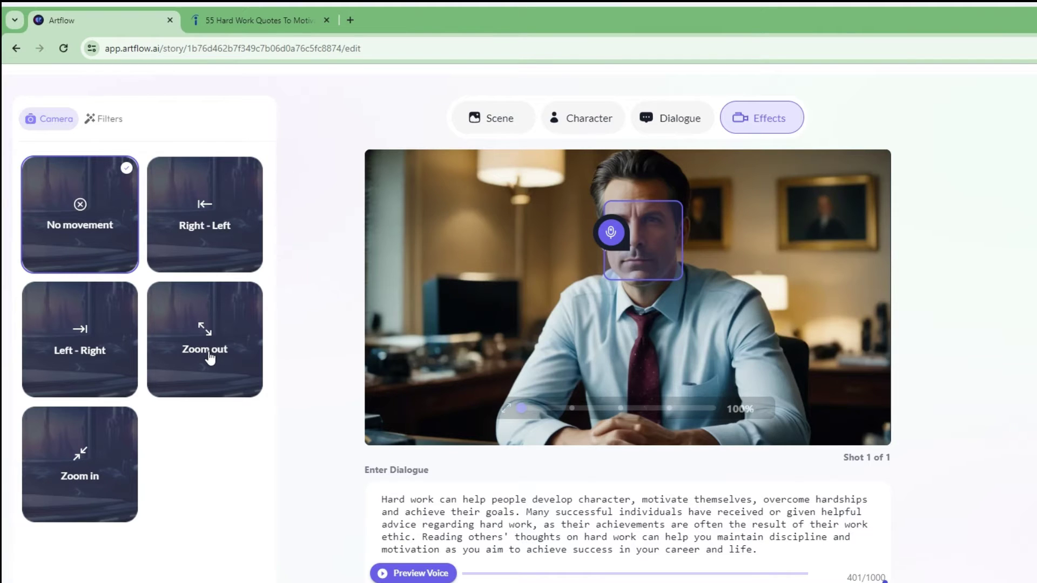
{"action": "left_click", "coordinate": [209, 357]}
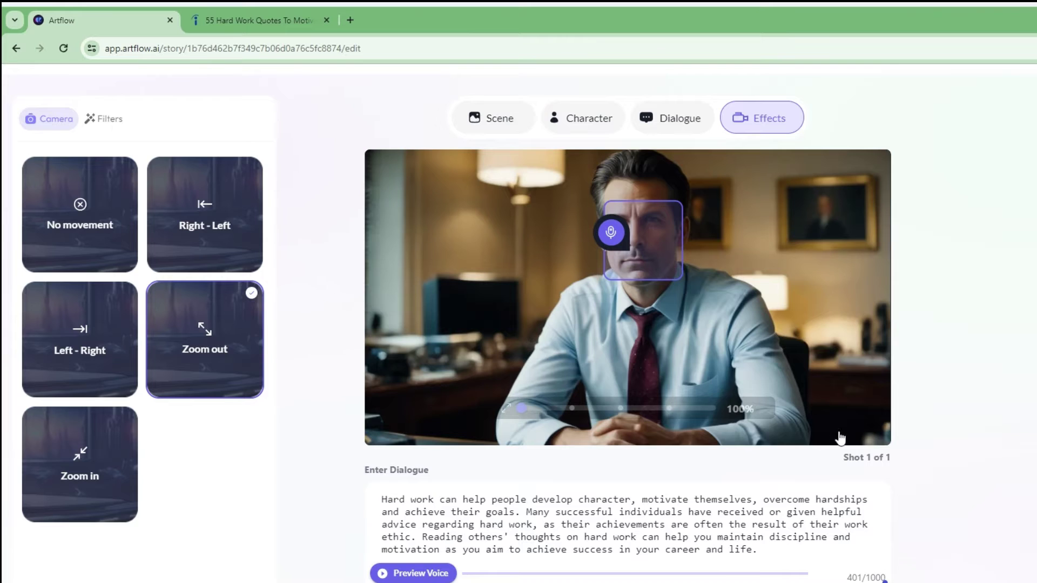
{"action": "scroll", "coordinate": [892, 465], "scroll_direction": "down", "scroll_amount": 2}
{"action": "scroll", "coordinate": [967, 468], "scroll_direction": "up", "scroll_amount": 1}
{"action": "scroll", "coordinate": [958, 463], "scroll_direction": "up", "scroll_amount": 1}
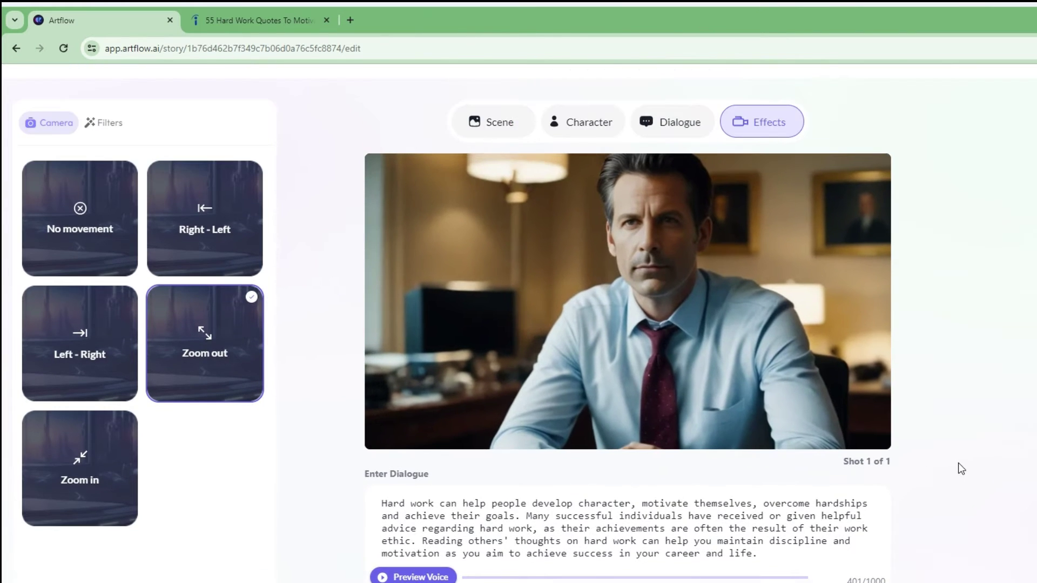
Export and animate the story as a video titled "Businessman Quote".
{"action": "scroll", "coordinate": [958, 462], "scroll_direction": "up", "scroll_amount": 4}
{"action": "mouse_move", "coordinate": [911, 156]}
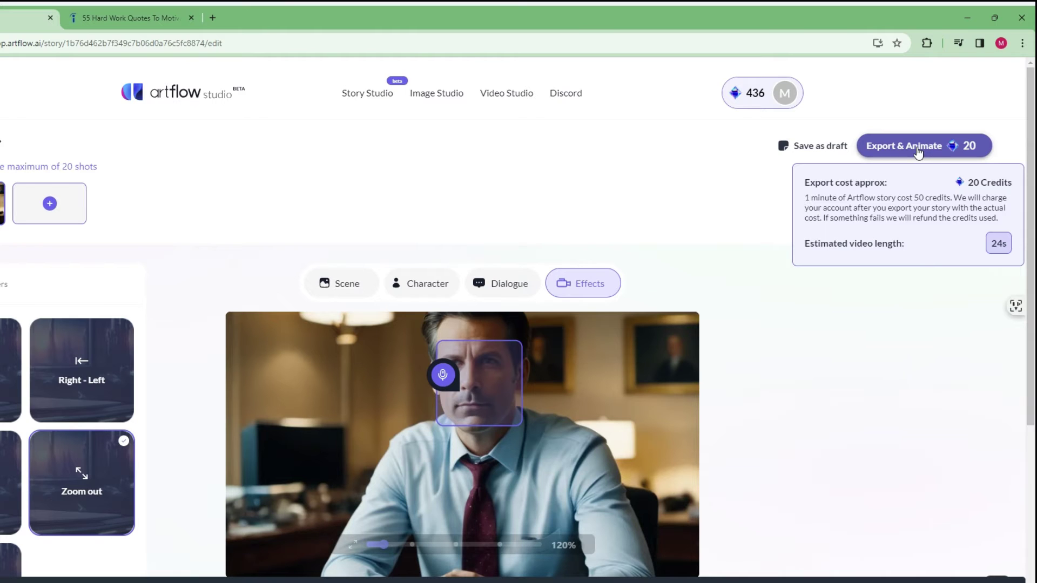
{"action": "left_click", "coordinate": [919, 154]}
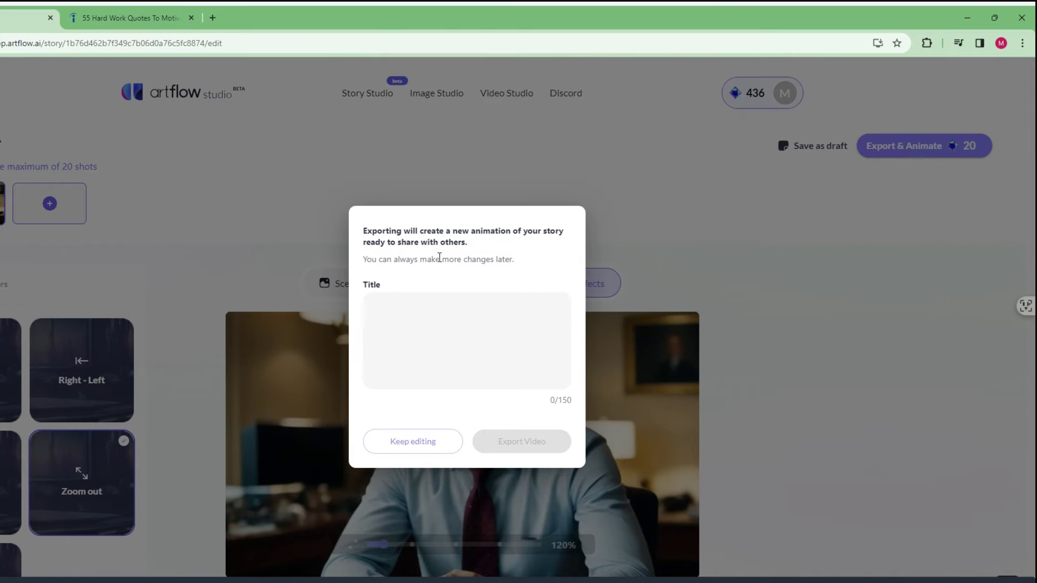
{"action": "left_click", "coordinate": [423, 329]}
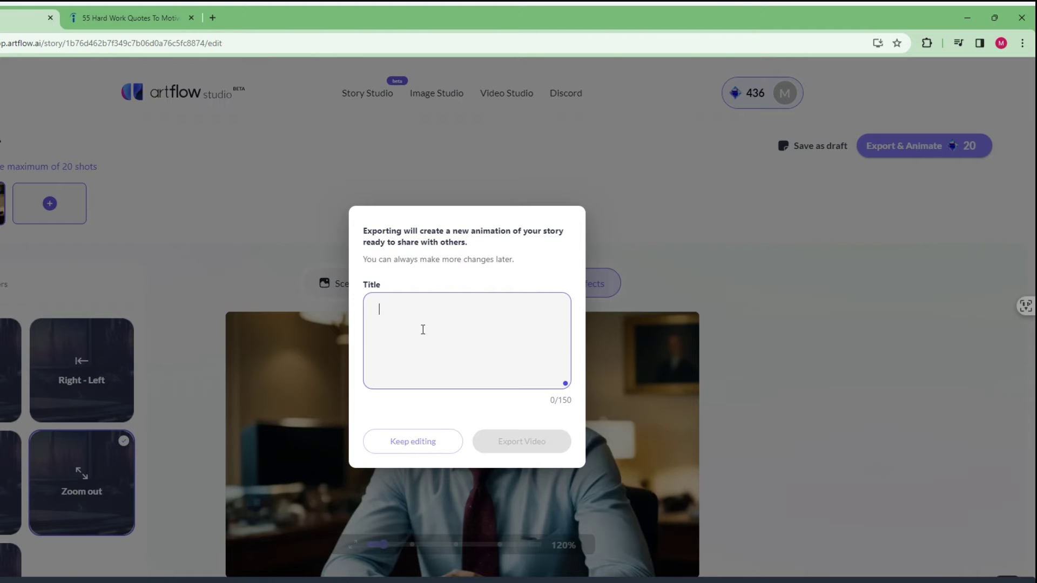
{"action": "type", "text": "Businessman "}
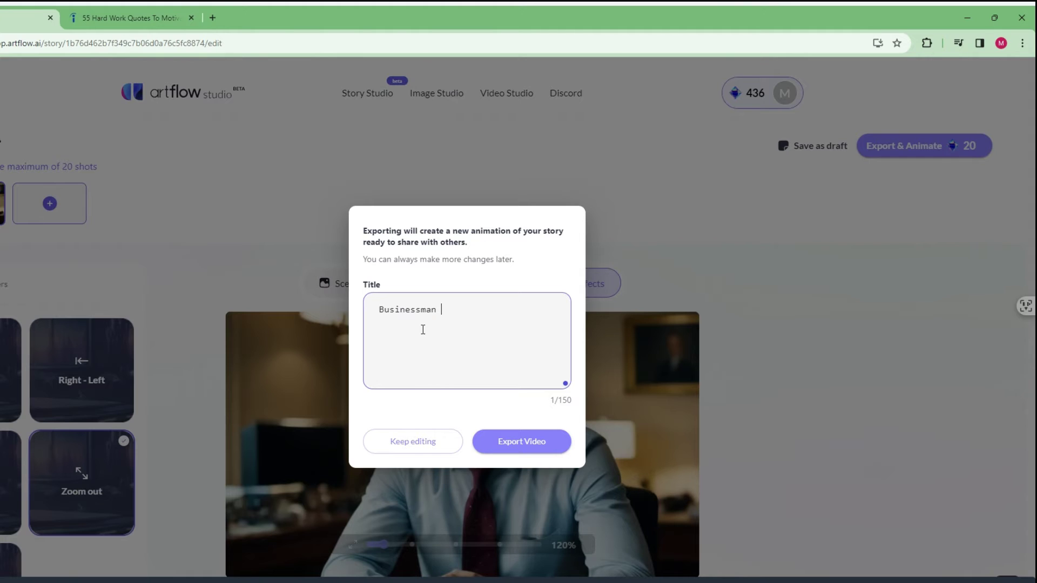
{"action": "type", "text": "Quote"}
{"action": "left_click", "coordinate": [508, 442]}
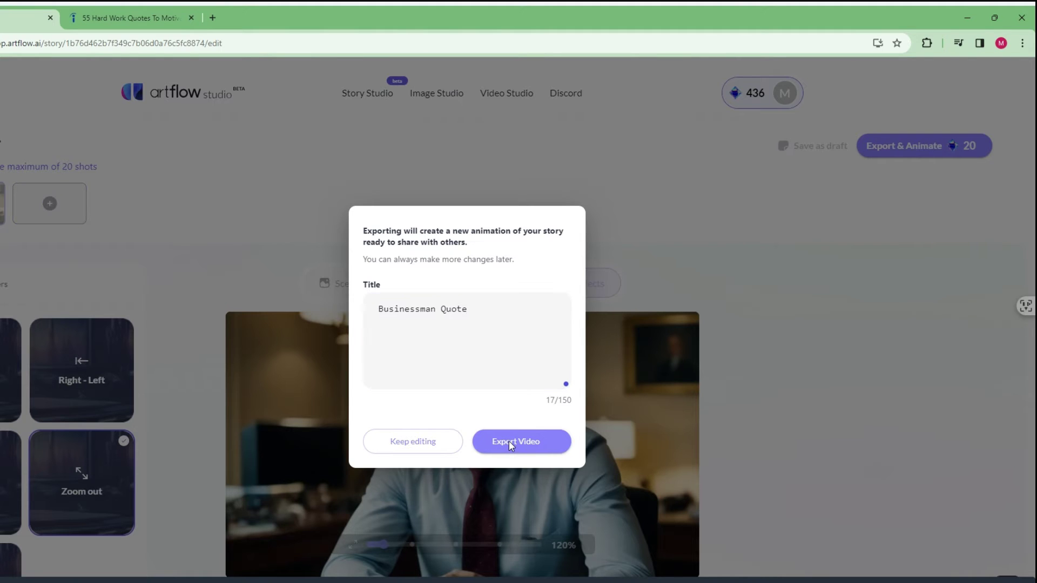
{"action": "left_click", "coordinate": [508, 442]}
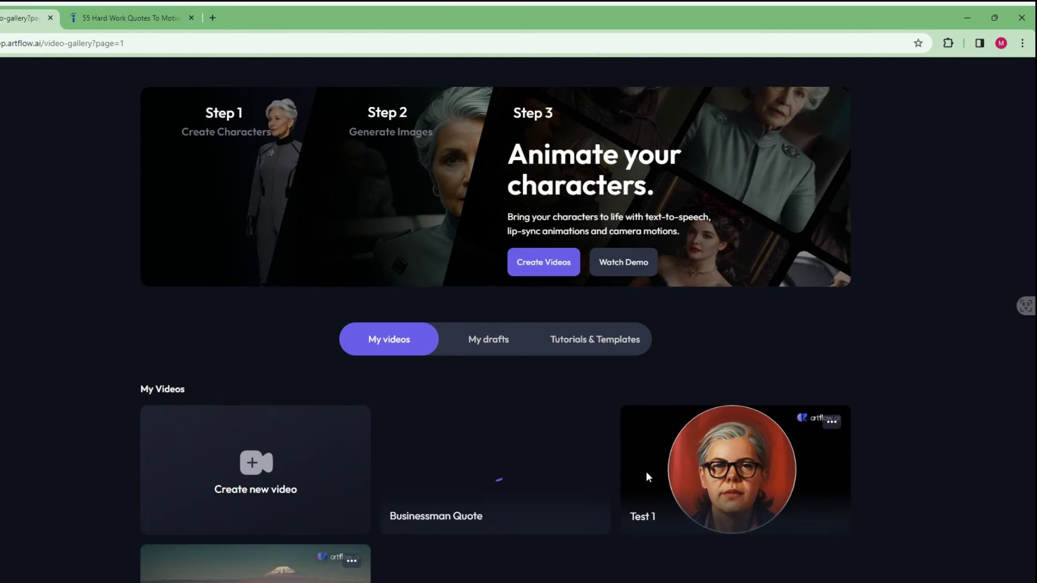
Open the finished "Businessman Quote" video from My Videos and check its download options.
{"action": "scroll", "coordinate": [489, 408], "scroll_direction": "down", "scroll_amount": 1}
{"action": "scroll", "coordinate": [503, 418], "scroll_direction": "down", "scroll_amount": 4}
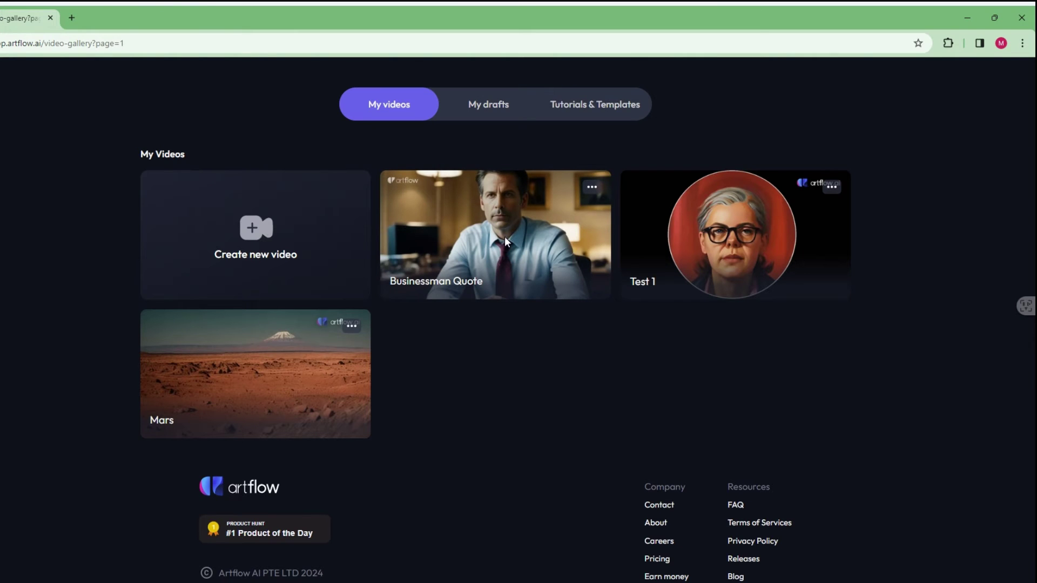
{"action": "left_click", "coordinate": [505, 236]}
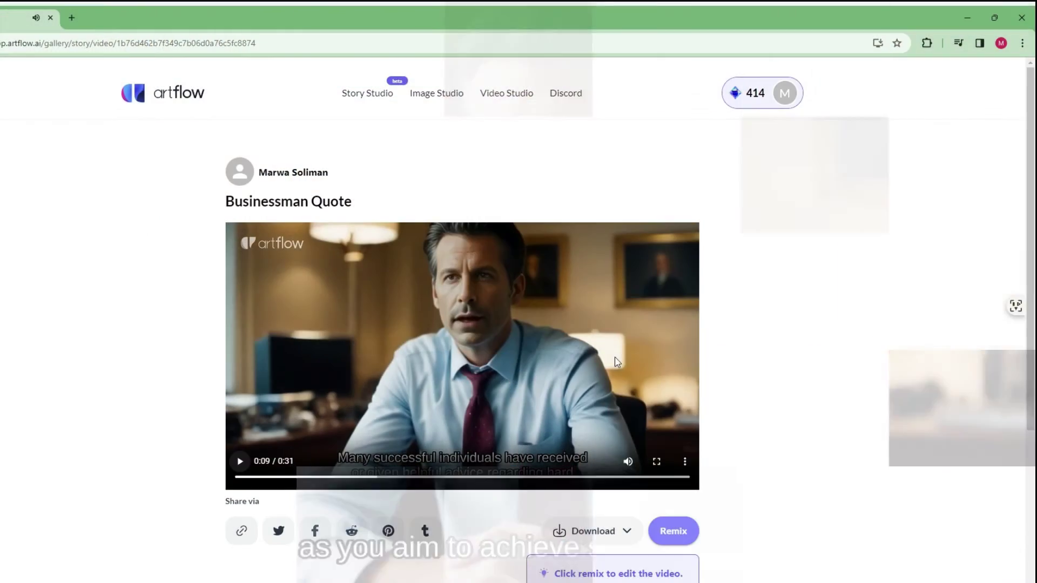
{"action": "scroll", "coordinate": [597, 416], "scroll_direction": "down", "scroll_amount": 2}
{"action": "left_click", "coordinate": [625, 415]}
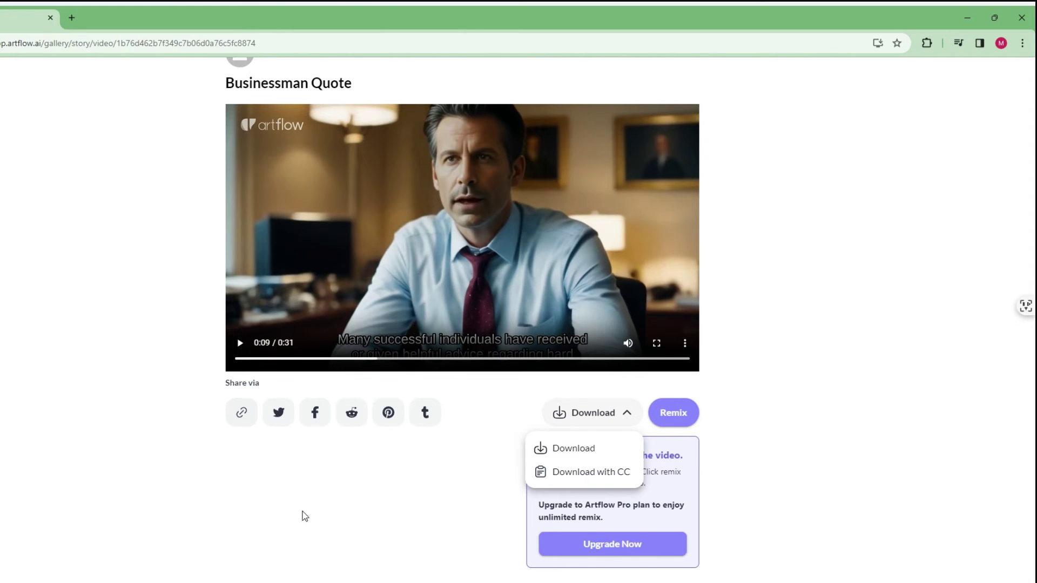
{"action": "scroll", "coordinate": [397, 468], "scroll_direction": "up", "scroll_amount": 2}
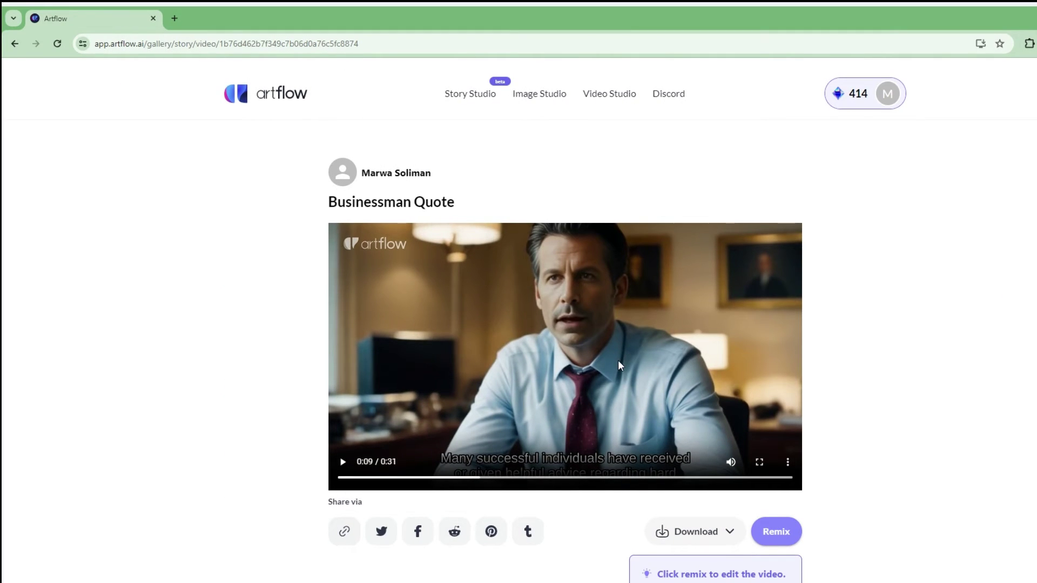
Look through the Story Studio's sample stories and the options for creating a new story, and return to the story gallery.
{"action": "left_click", "coordinate": [466, 95]}
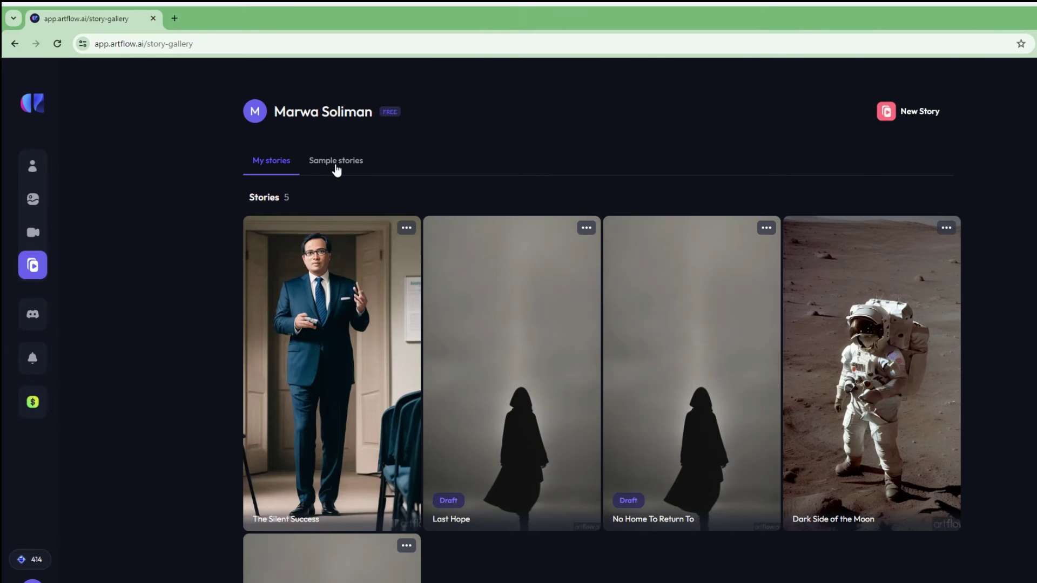
{"action": "left_click", "coordinate": [337, 167]}
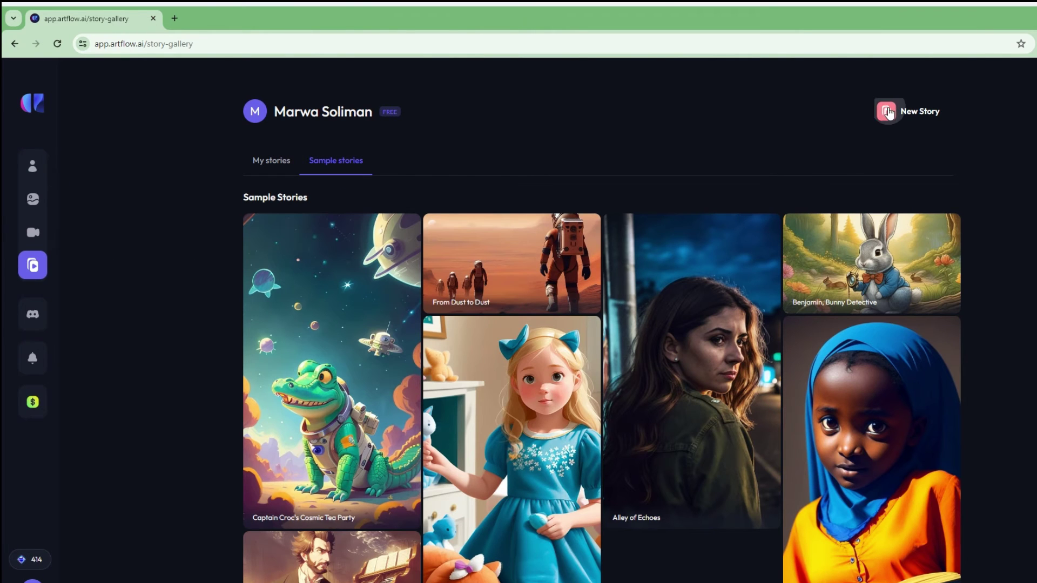
{"action": "left_click", "coordinate": [888, 112]}
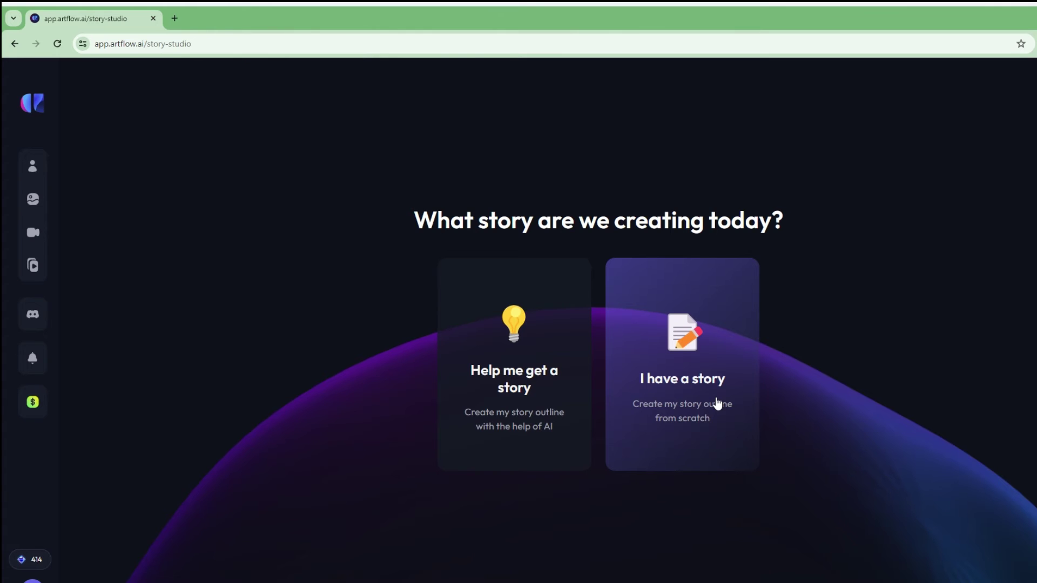
{"action": "left_click", "coordinate": [15, 45]}
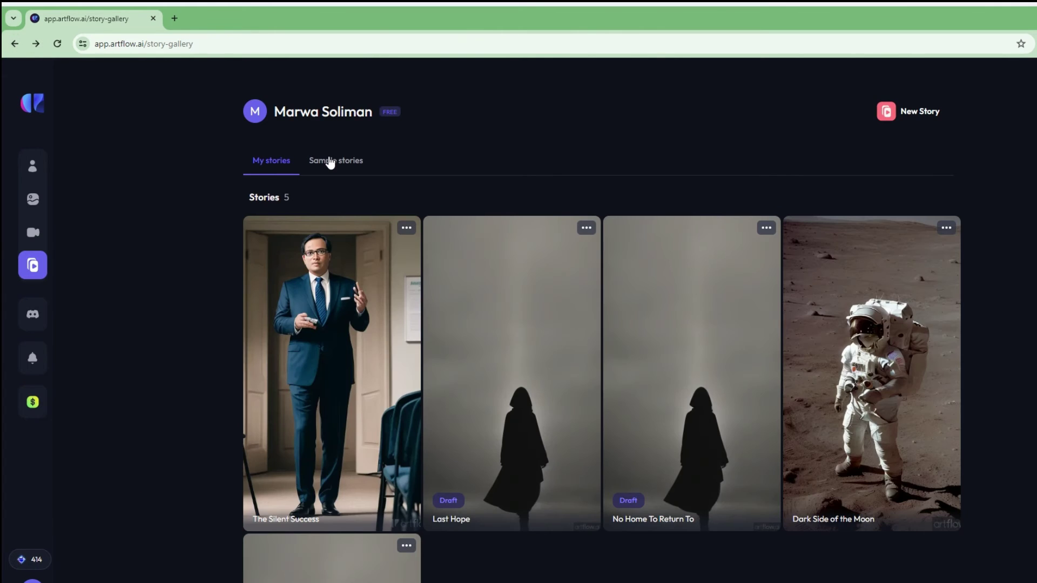
Play the beginning of the sample story "Benjamin, Bunny Detective" and pause it.
{"action": "left_click", "coordinate": [330, 162]}
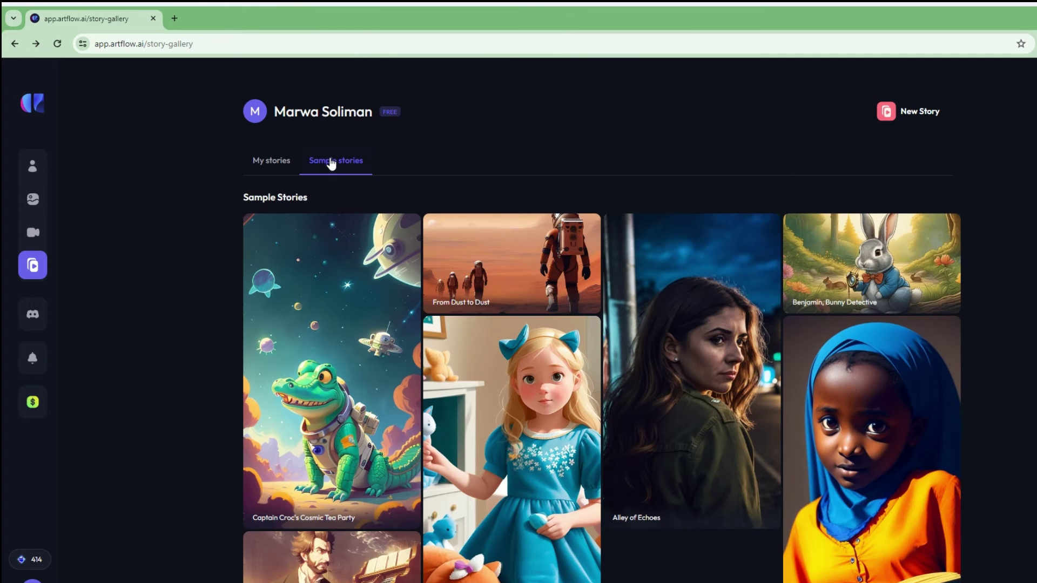
{"action": "left_click", "coordinate": [895, 254]}
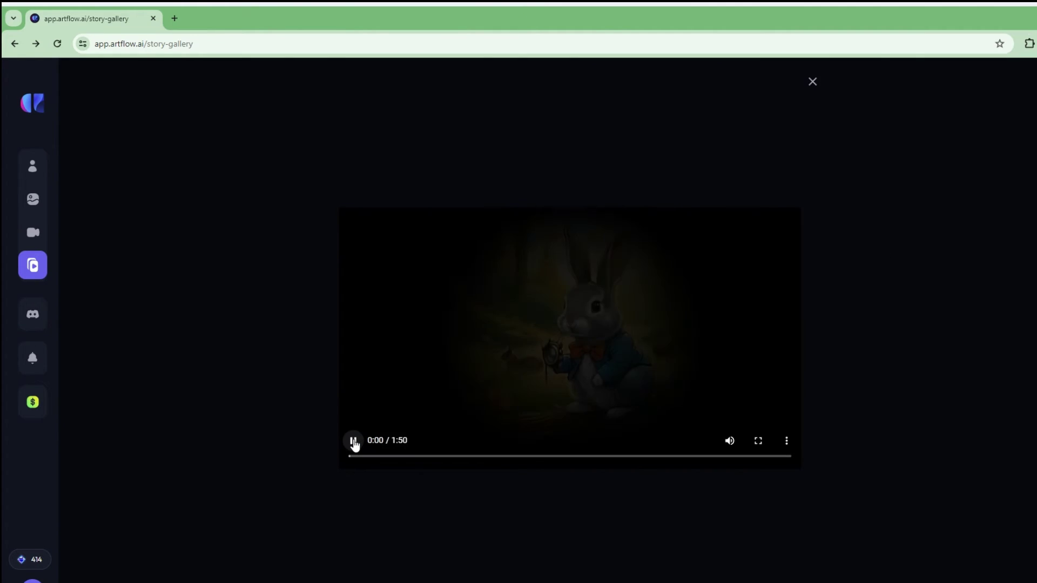
{"action": "left_click", "coordinate": [354, 442]}
{"action": "left_click", "coordinate": [353, 441]}
Start a new image in Image Studio and turn on Director Mode.
{"action": "mouse_move", "coordinate": [71, 239]}
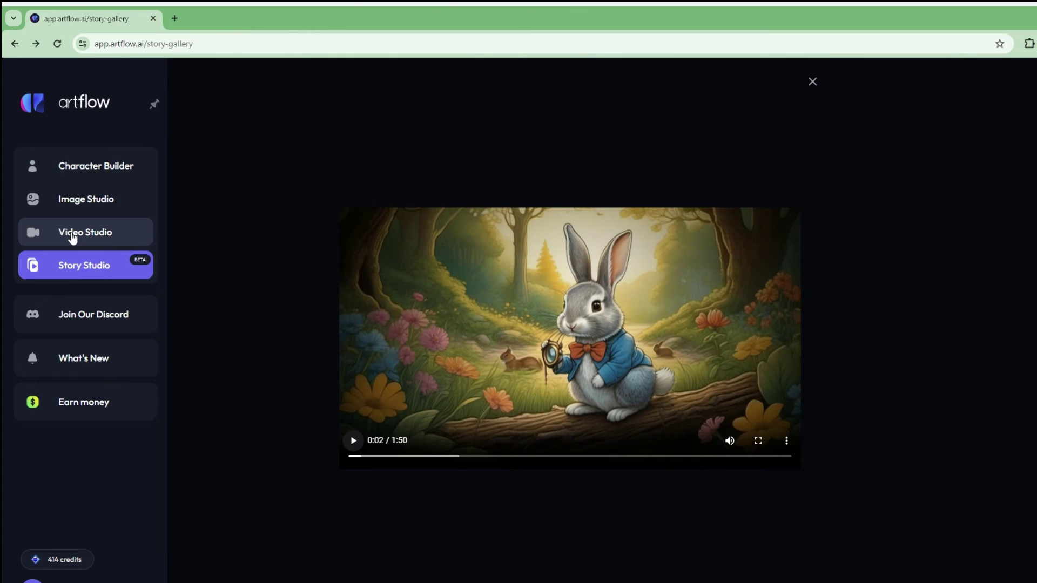
{"action": "left_click", "coordinate": [96, 204]}
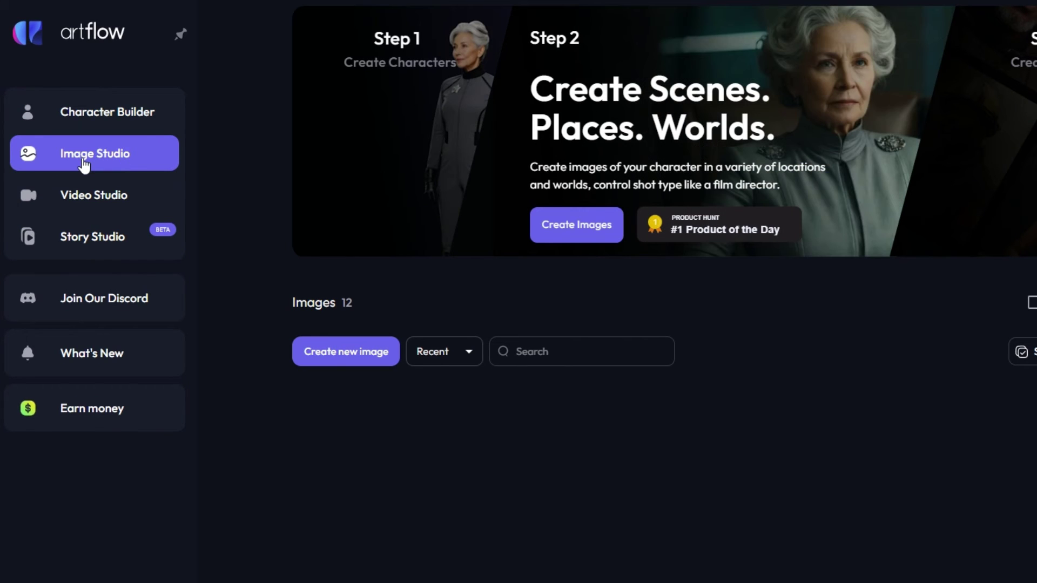
{"action": "scroll", "coordinate": [233, 189], "scroll_direction": "down", "scroll_amount": 5}
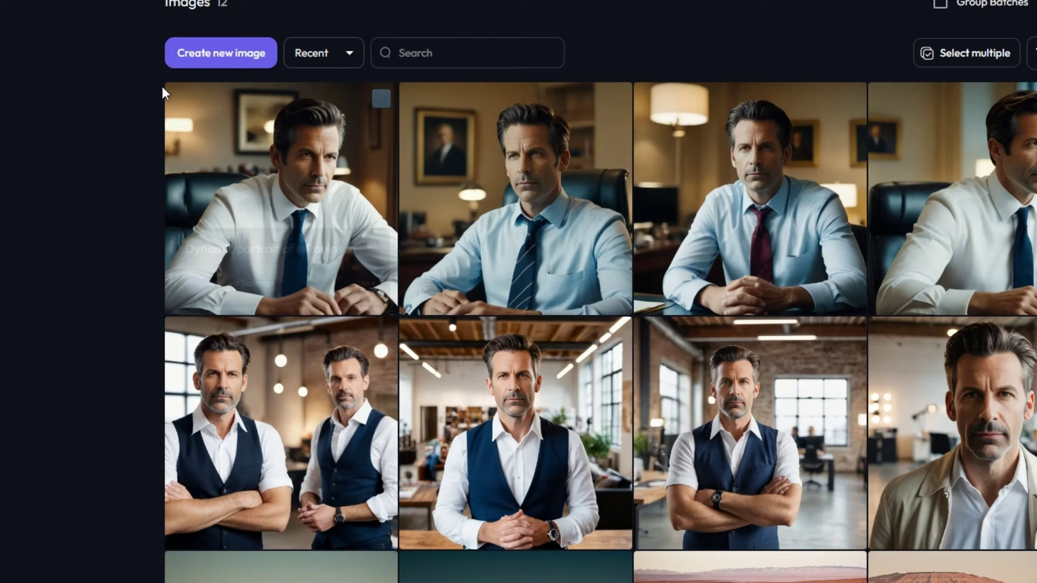
{"action": "left_click", "coordinate": [206, 63]}
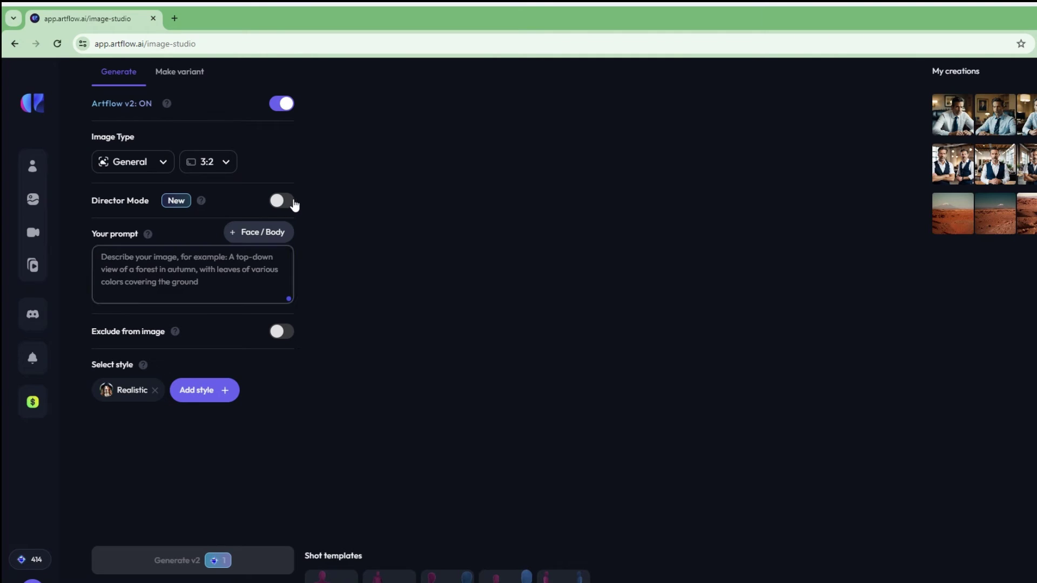
{"action": "left_click", "coordinate": [282, 201]}
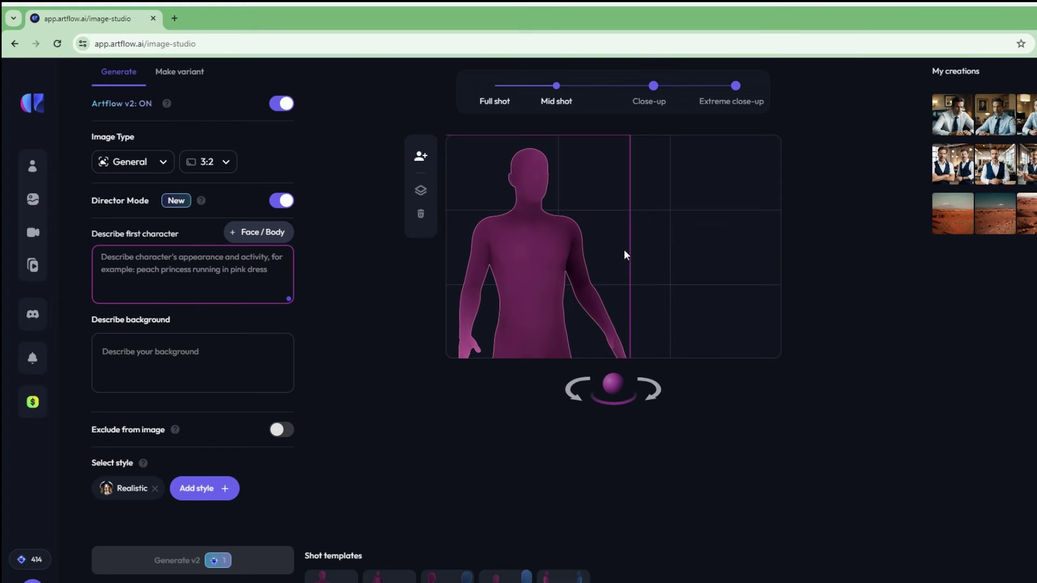
Reposition the single figure in the frame and adjust its framing close to Mid shot.
{"action": "mouse_move", "coordinate": [536, 251]}
{"action": "left_mouse_down"}
{"action": "mouse_move", "coordinate": [720, 264]}
{"action": "mouse_move", "coordinate": [495, 259]}
{"action": "mouse_move", "coordinate": [520, 261]}
{"action": "left_mouse_up"}
{"action": "scroll", "coordinate": [640, 360], "scroll_direction": "down", "scroll_amount": 1}
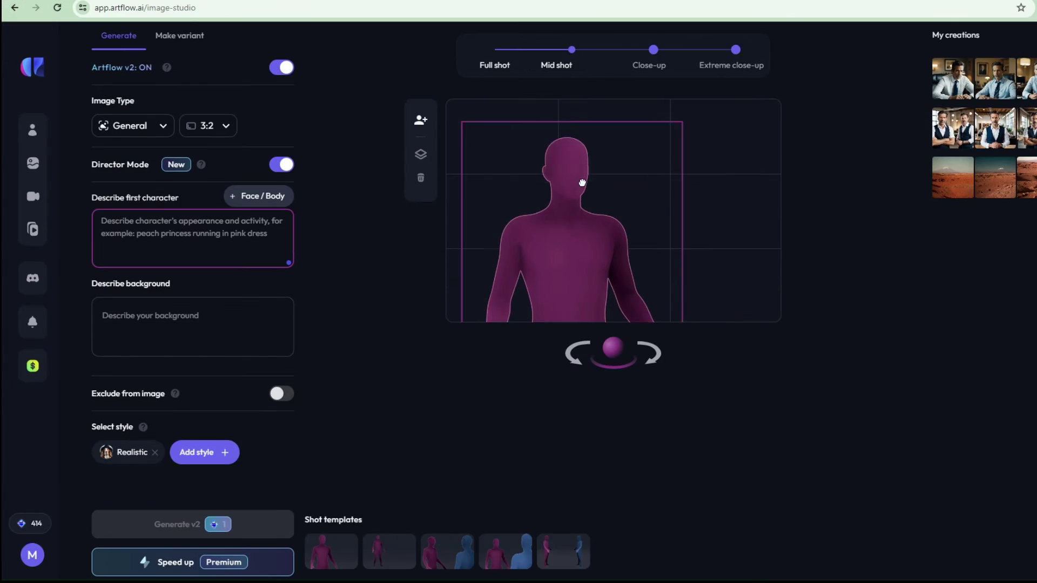
{"action": "mouse_move", "coordinate": [570, 50]}
{"action": "left_mouse_down"}
{"action": "mouse_move", "coordinate": [544, 51]}
{"action": "mouse_move", "coordinate": [660, 54]}
{"action": "mouse_move", "coordinate": [567, 58]}
{"action": "left_mouse_up"}
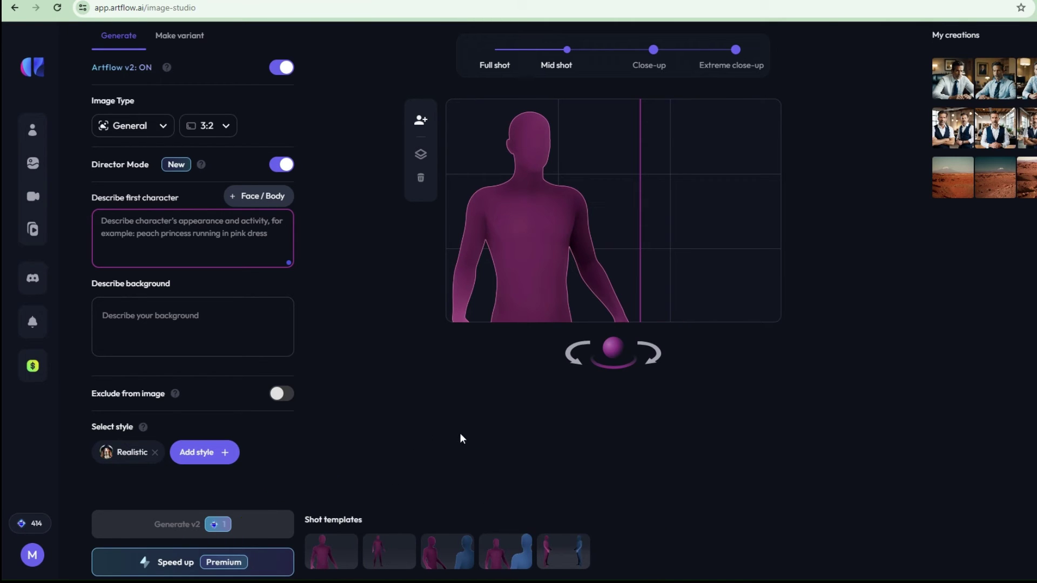
Apply the template with two full-length figures facing each other and describe the first character as "Tw men is talking to each other in the street".
{"action": "left_click", "coordinate": [575, 566]}
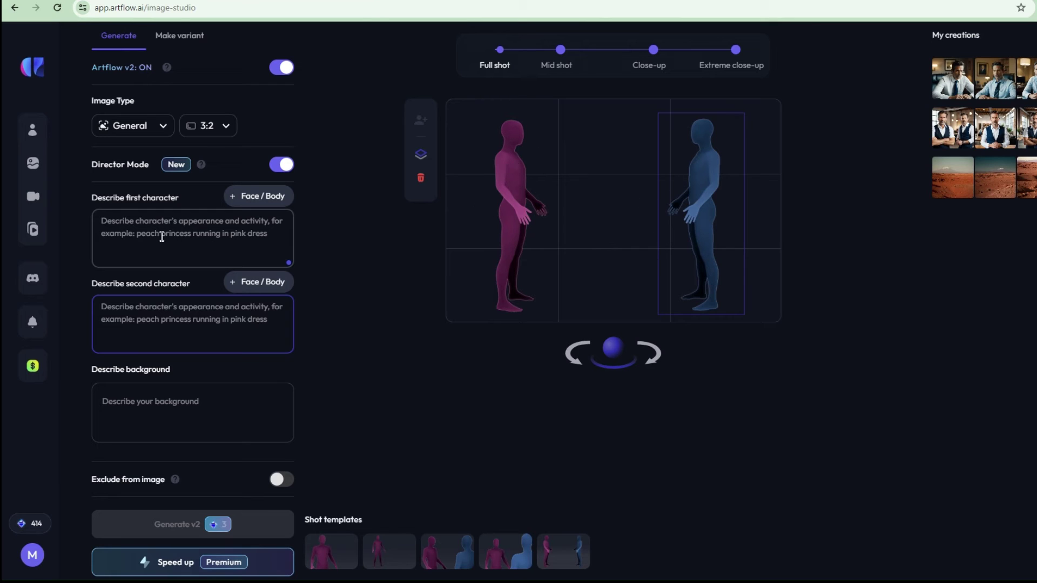
{"action": "left_click", "coordinate": [139, 227]}
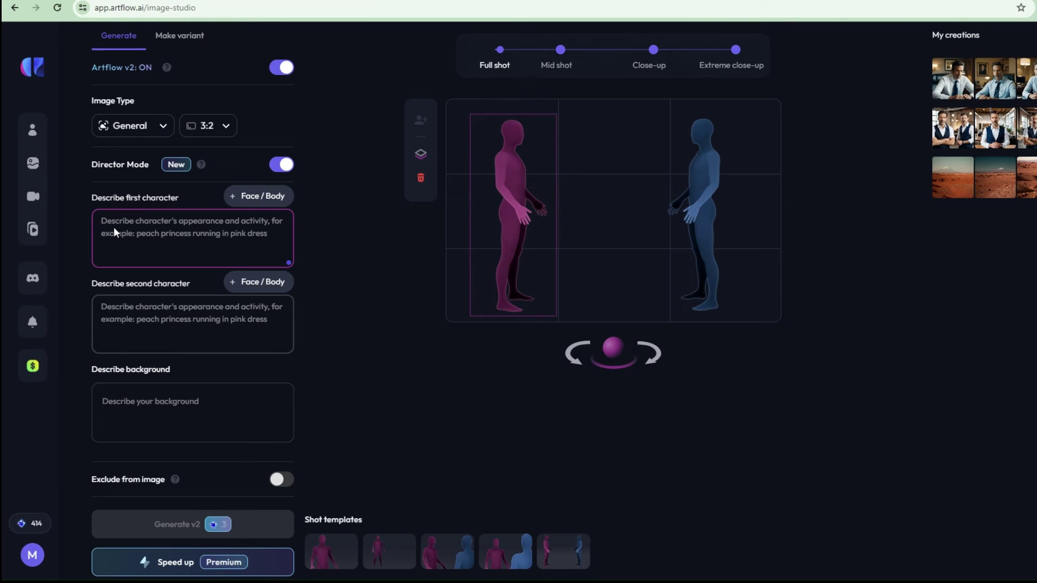
{"action": "type", "text": "Two men is talking to each other in the street"}
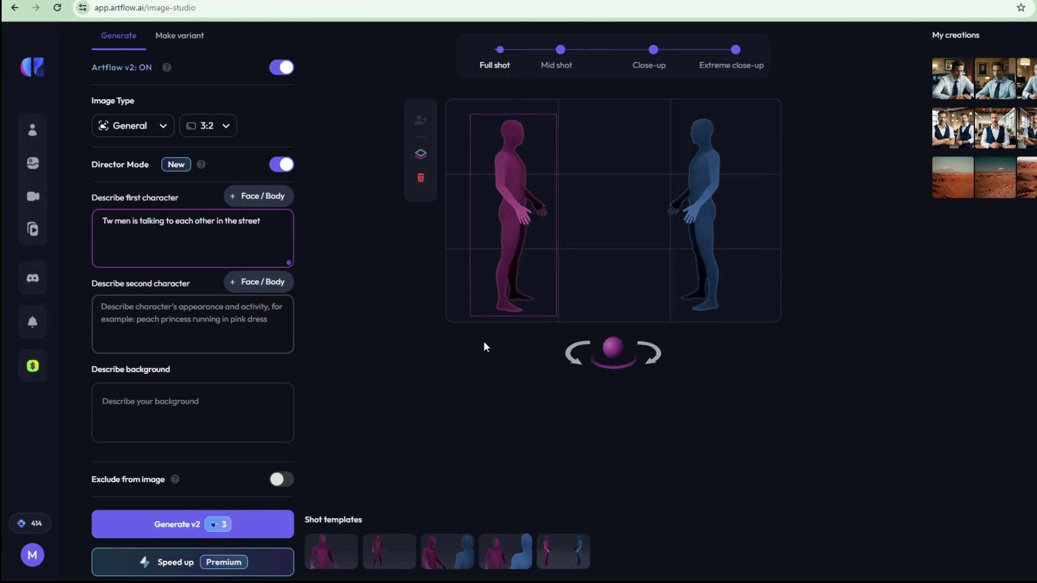
Assign the public actor Solomon to the second character and Hiroto to the first character.
{"action": "left_click", "coordinate": [249, 286]}
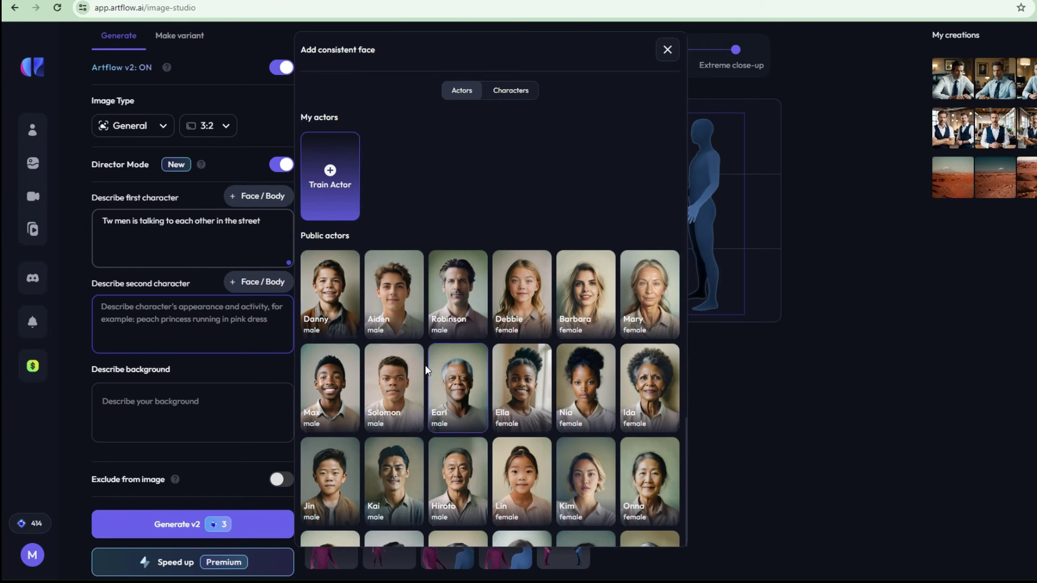
{"action": "left_click", "coordinate": [403, 373]}
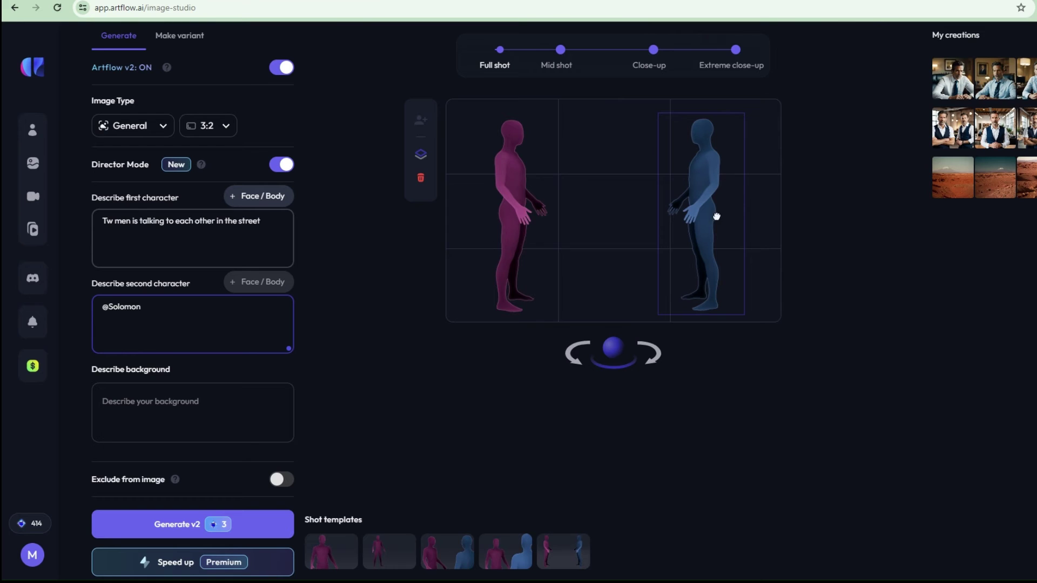
{"action": "left_click", "coordinate": [271, 196]}
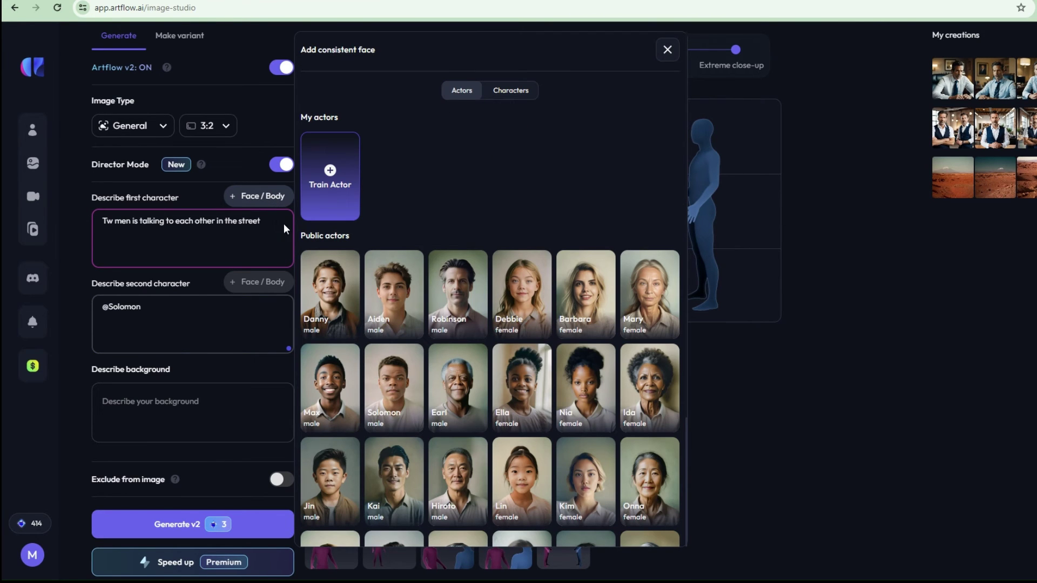
{"action": "left_click", "coordinate": [467, 477]}
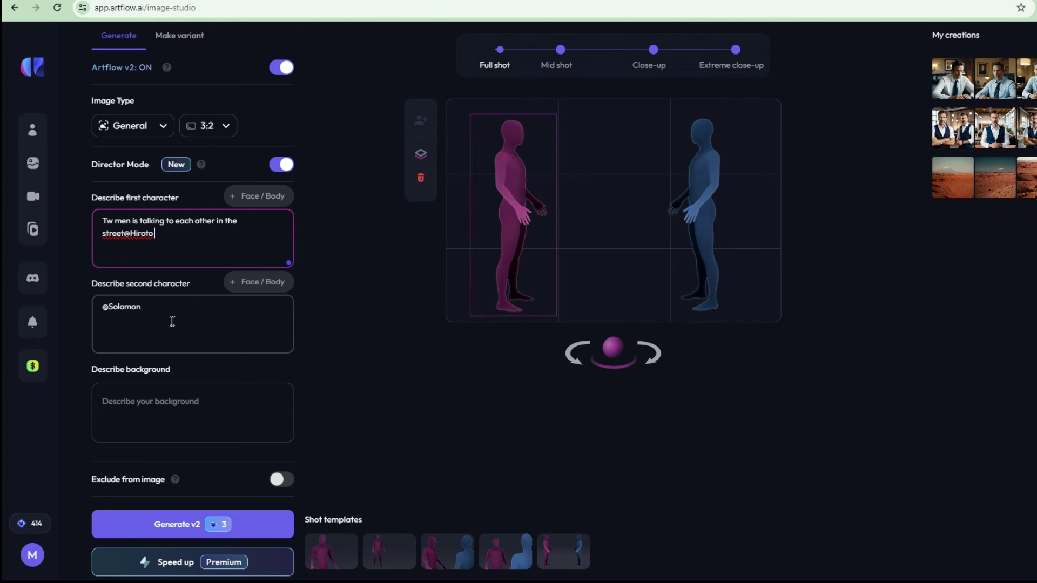
Describe the background as "Modern city" and try to generate the image.
{"action": "left_click", "coordinate": [149, 405]}
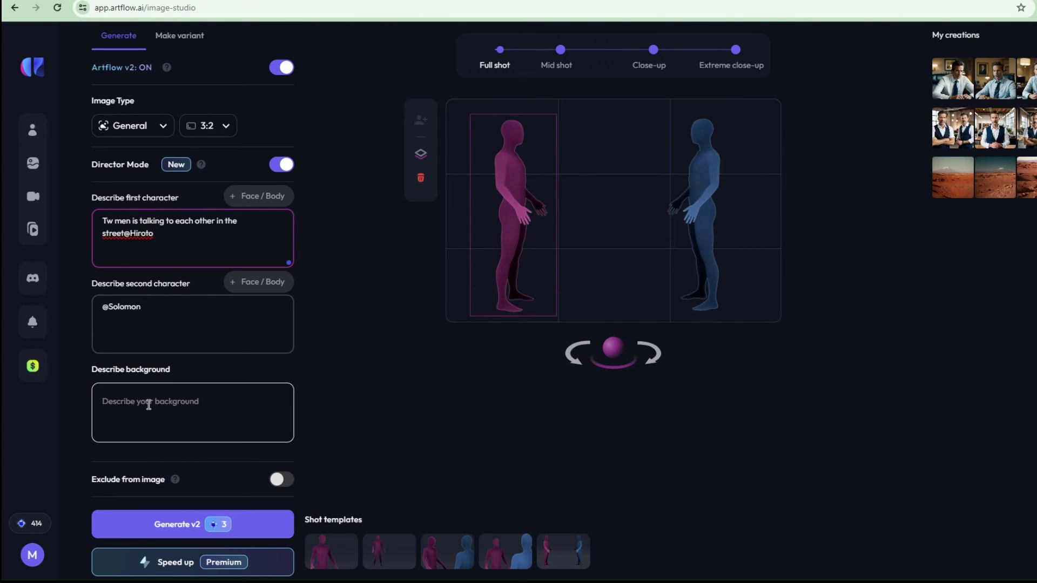
{"action": "left_click", "coordinate": [149, 405]}
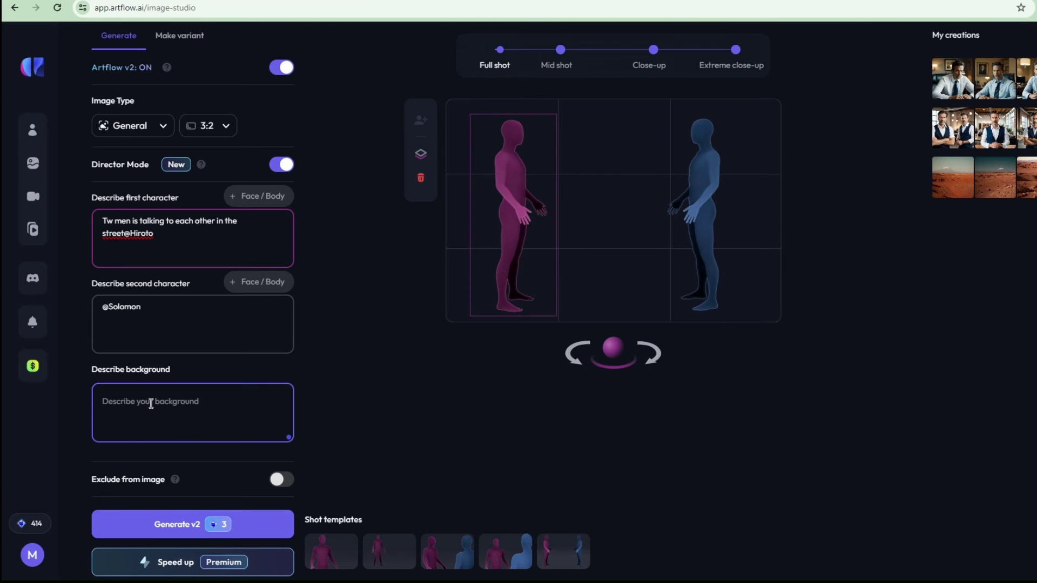
{"action": "type", "text": "Modern city"}
{"action": "left_click", "coordinate": [198, 523]}
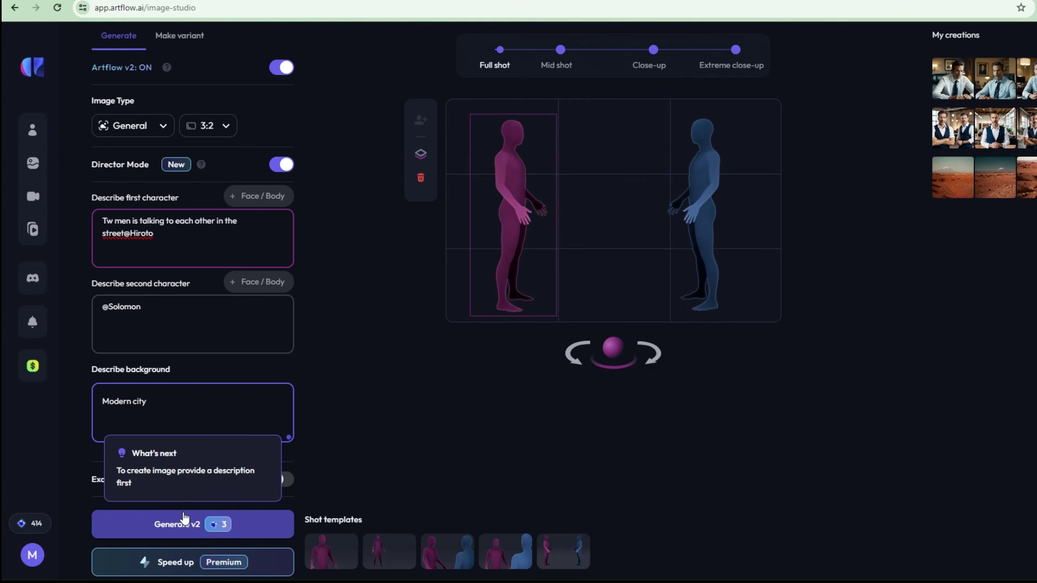
{"action": "left_click", "coordinate": [161, 315]}
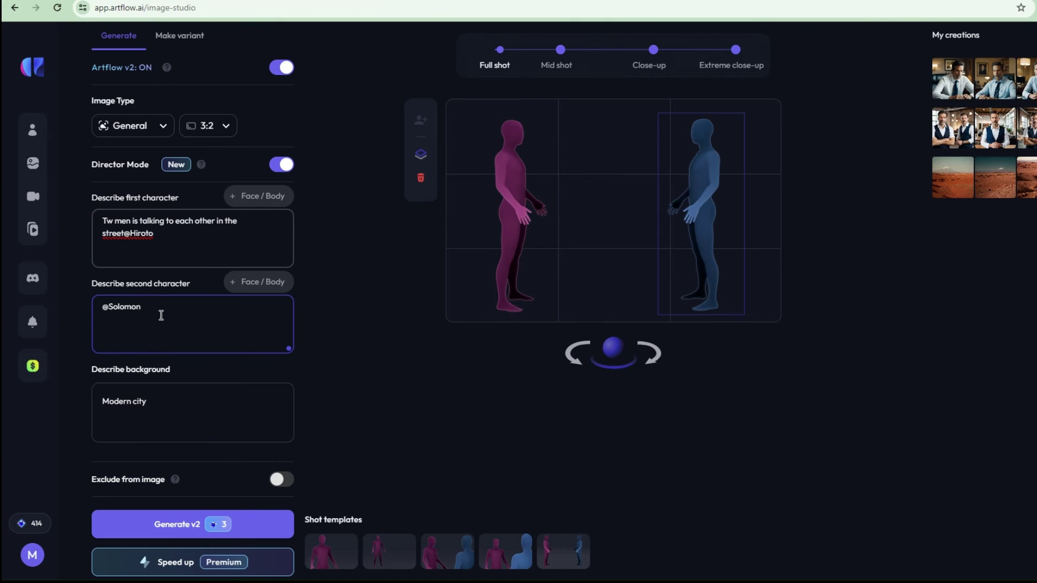
{"action": "left_click", "coordinate": [108, 222]}
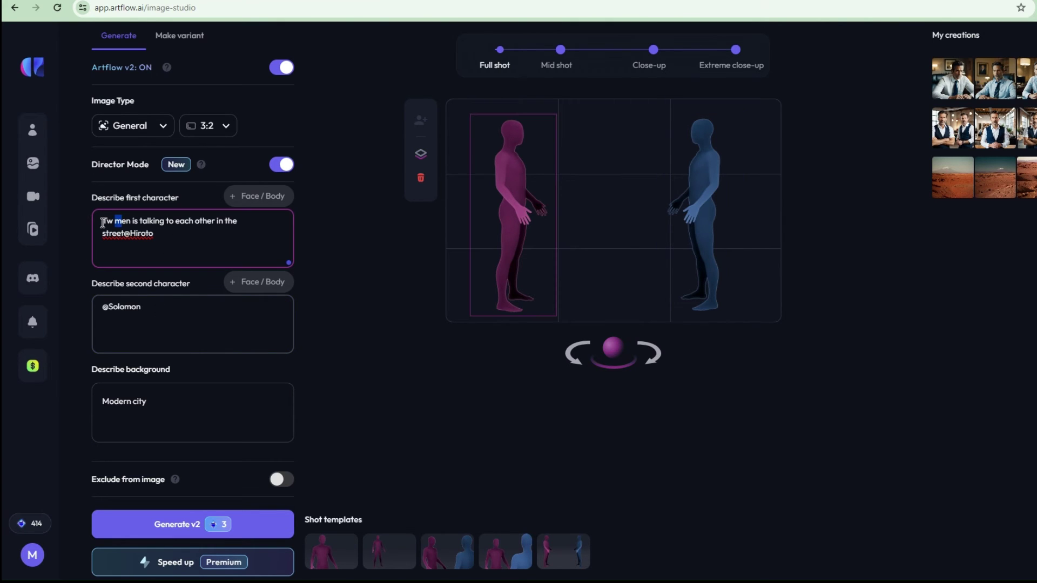
{"action": "left_click_drag", "start_coordinate": [102, 222], "coordinate": [131, 222]}
{"action": "type", "text": "Man"}
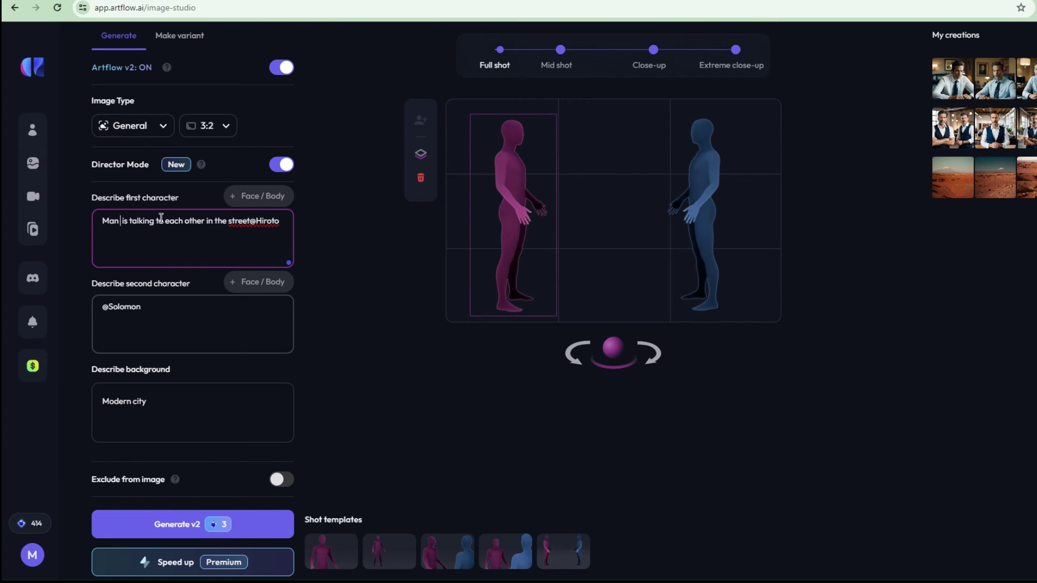
{"action": "left_click_drag", "start_coordinate": [164, 222], "coordinate": [207, 224]}
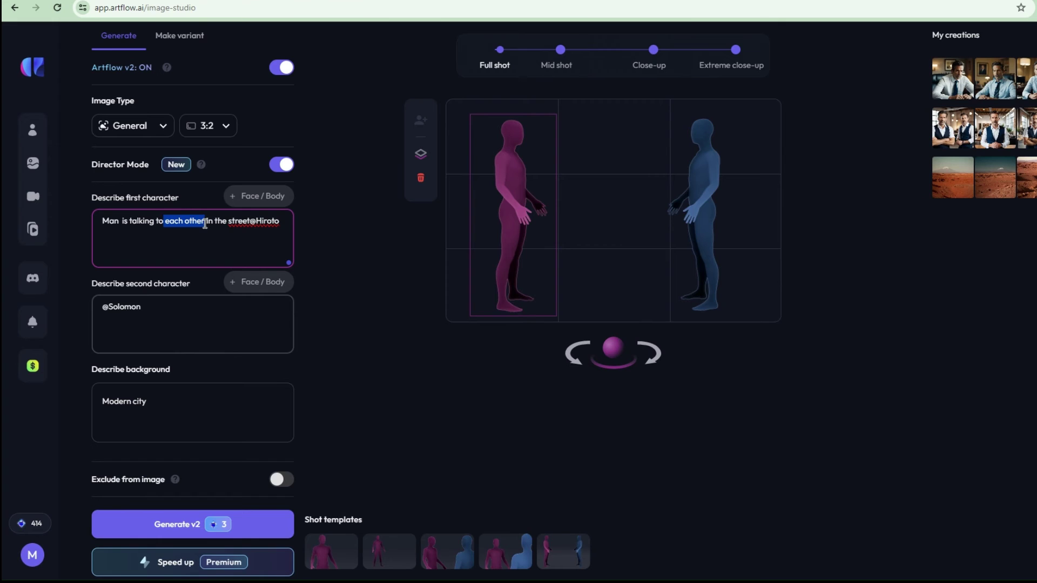
{"action": "type", "text": "and"}
{"action": "key", "text": "BackSpace"}
{"action": "type", "text": "other"}
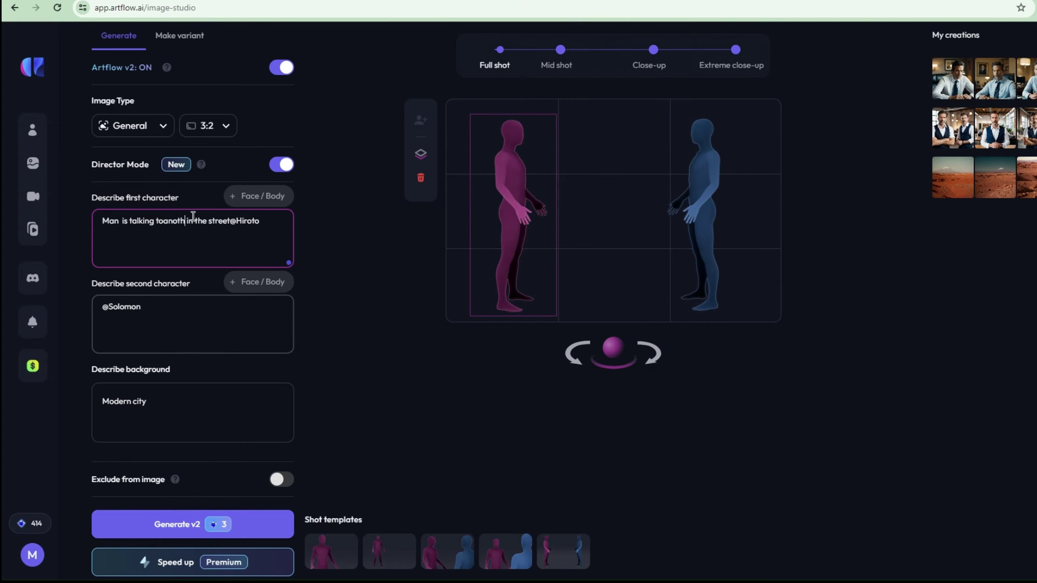
{"action": "key", "text": "Left"}
{"action": "key", "text": "Left"}
{"action": "key", "text": "Left"}
{"action": "key", "text": "Left"}
{"action": "key", "text": "Left"}
{"action": "key", "text": "Left"}
{"action": "key", "text": "Left"}
{"action": "key", "text": "Left"}
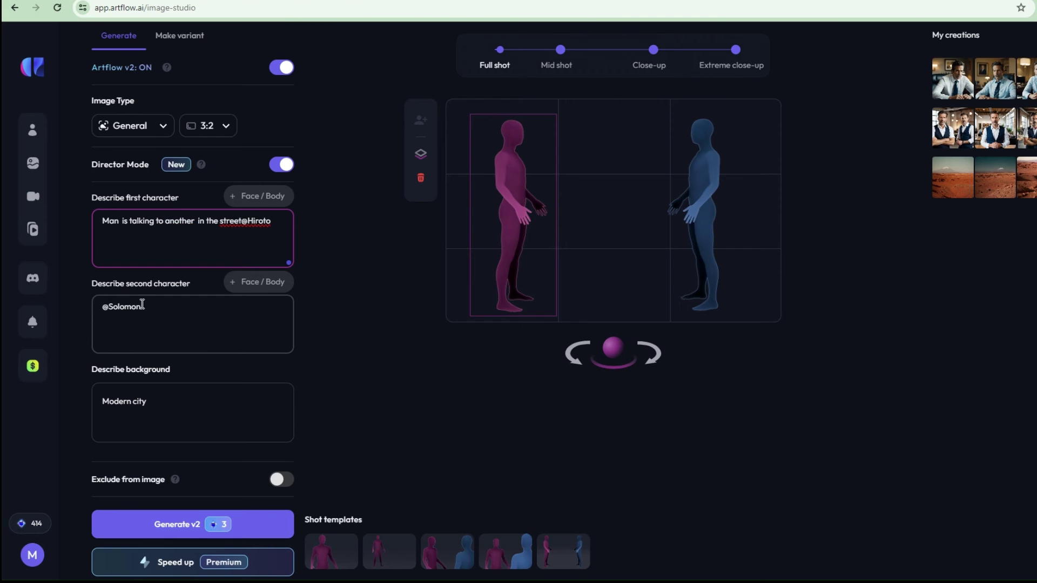
Replace the second character's description with "The other man is looking at the first man".
{"action": "left_click_drag", "start_coordinate": [144, 307], "coordinate": [77, 303]}
{"action": "type", "text": "T"}
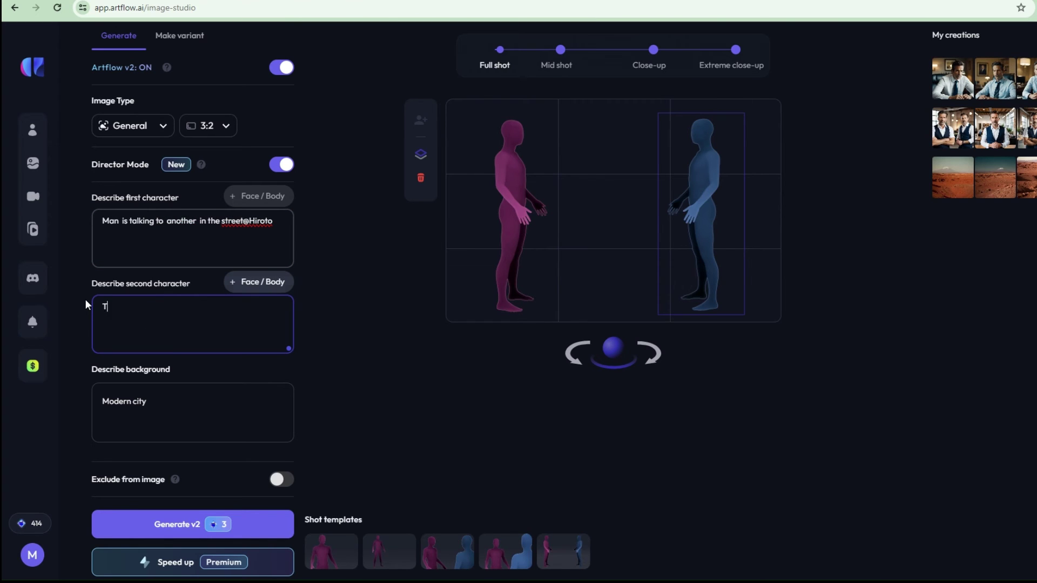
{"action": "type", "text": "he other man is looking at the f"}
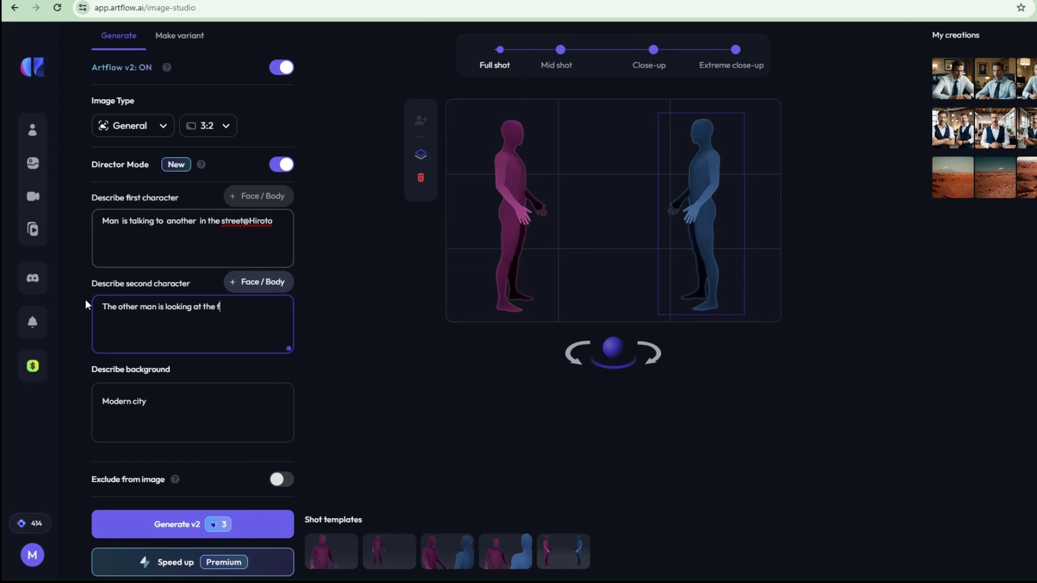
{"action": "type", "text": "irst man"}
Replace the background description with "In the office".
{"action": "left_click", "coordinate": [176, 407]}
{"action": "mouse_move", "coordinate": [57, 389]}
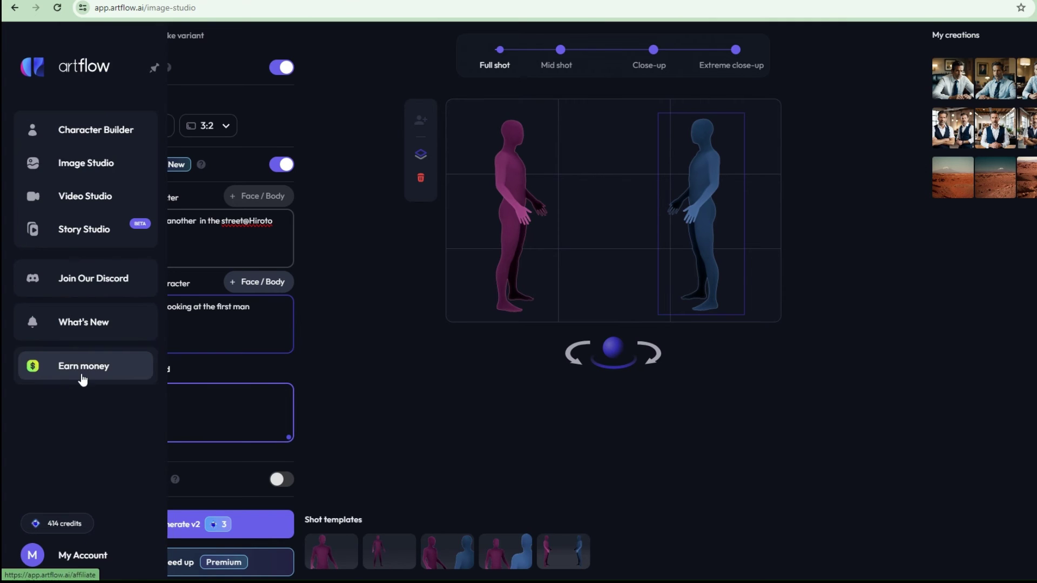
{"action": "type", "text": "In the "}
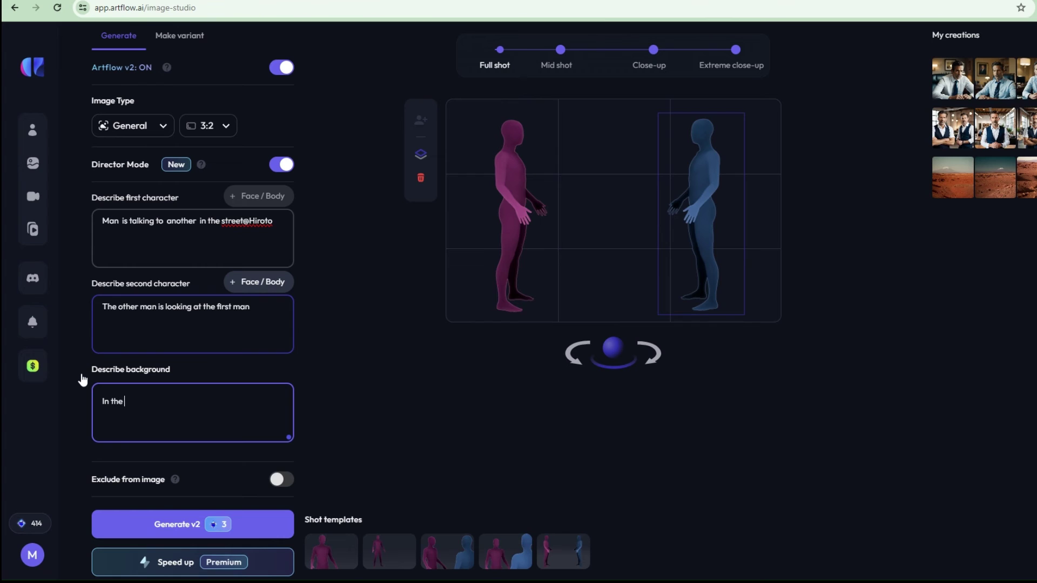
{"action": "type", "text": "office"}
Look through the available image styles, keep Realistic, and generate the images.
{"action": "scroll", "coordinate": [229, 374], "scroll_direction": "down", "scroll_amount": 2}
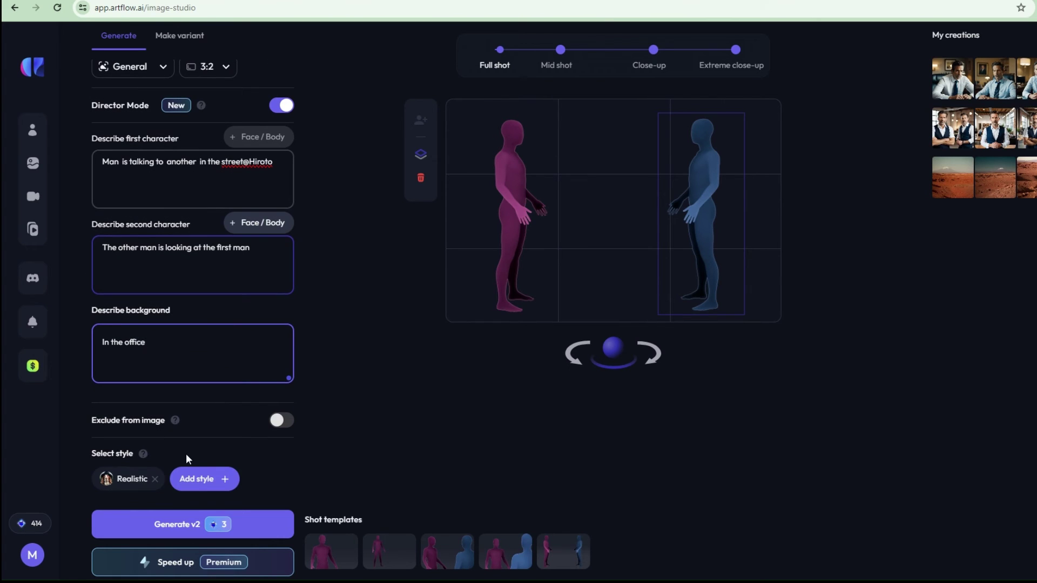
{"action": "left_click", "coordinate": [215, 479]}
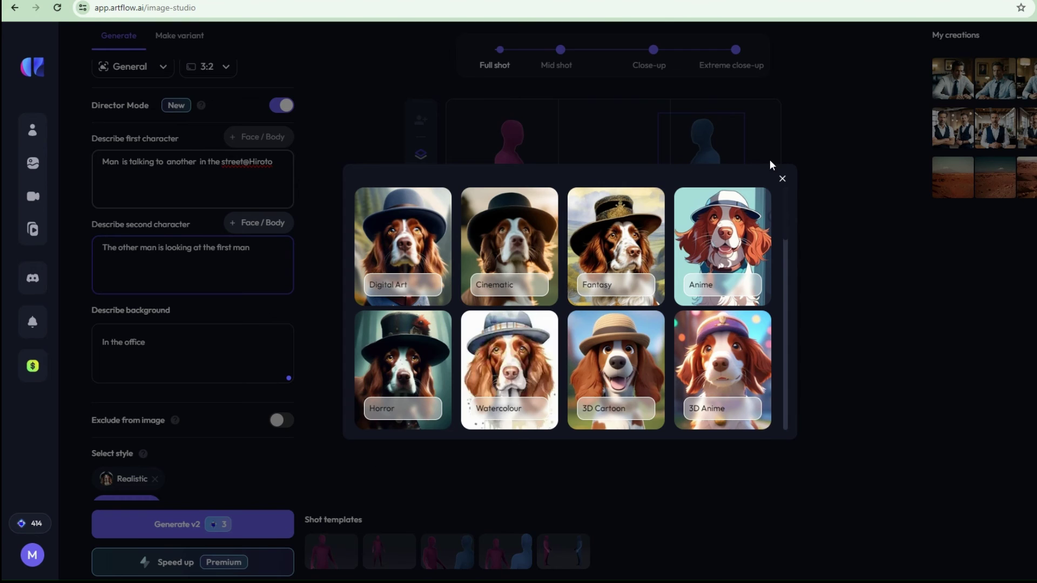
{"action": "left_click", "coordinate": [782, 180]}
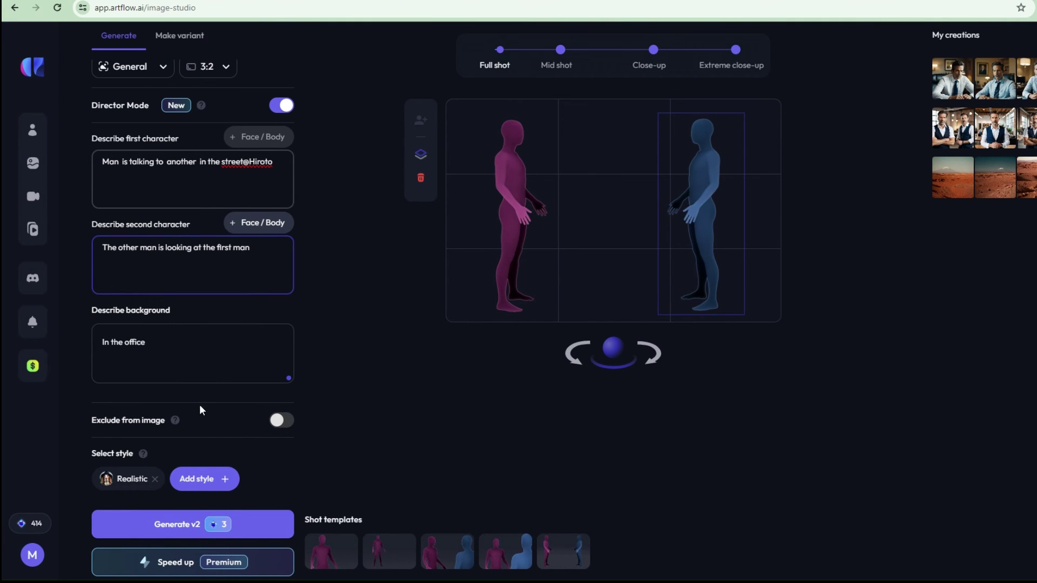
{"action": "mouse_move", "coordinate": [181, 529]}
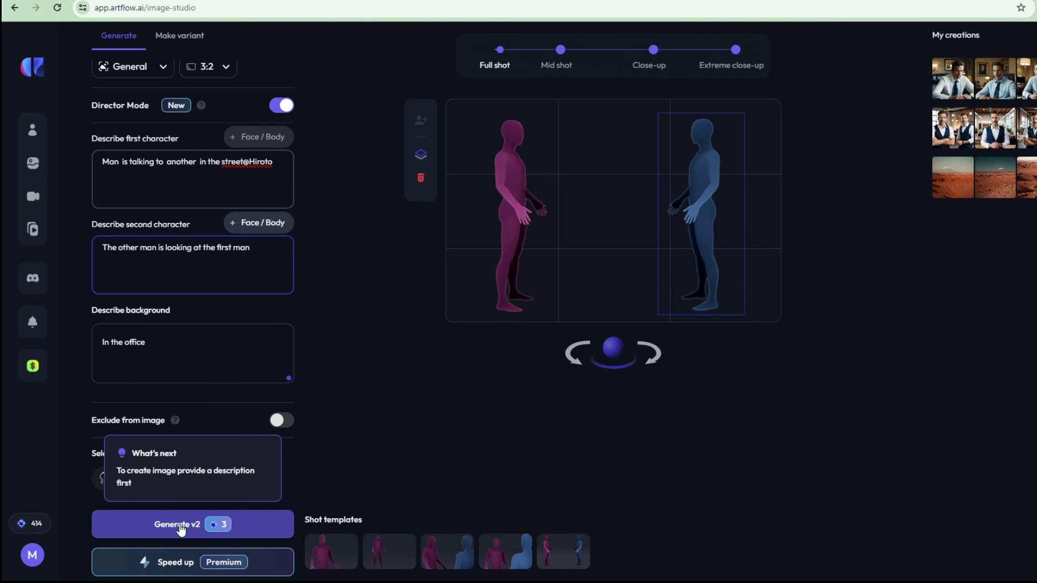
{"action": "left_click", "coordinate": [181, 528]}
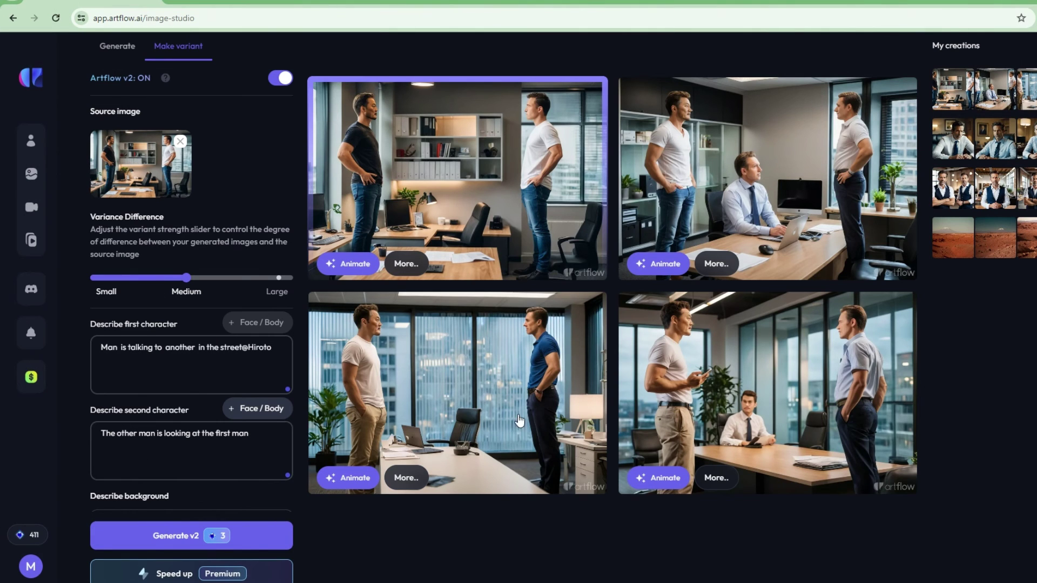
Open the generated office image with the white T-shirt and blue polo men and create a video with it.
{"action": "scroll", "coordinate": [211, 391], "scroll_direction": "down", "scroll_amount": 3}
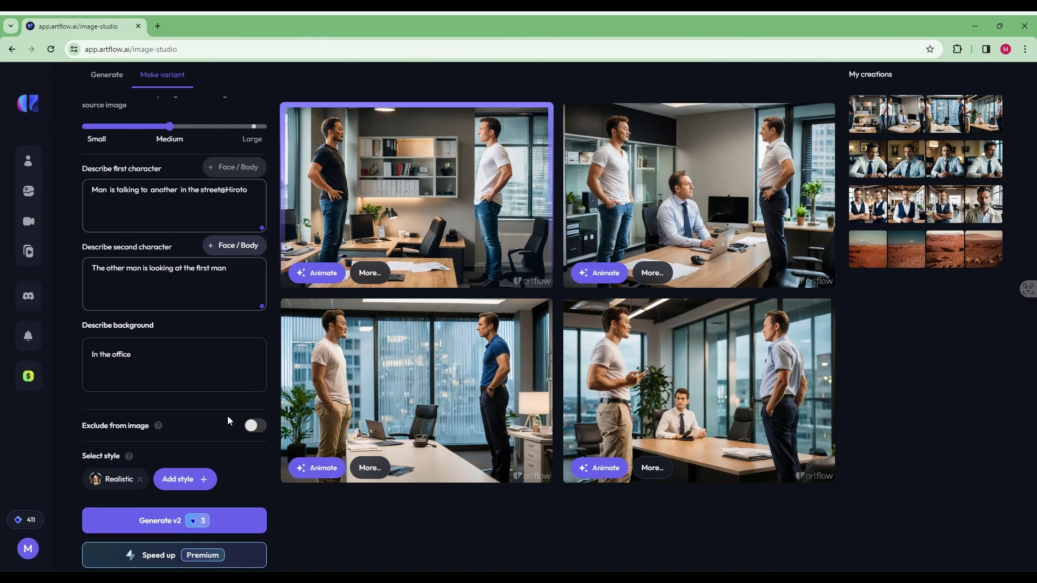
{"action": "left_click", "coordinate": [261, 380]}
{"action": "left_click", "coordinate": [469, 405]}
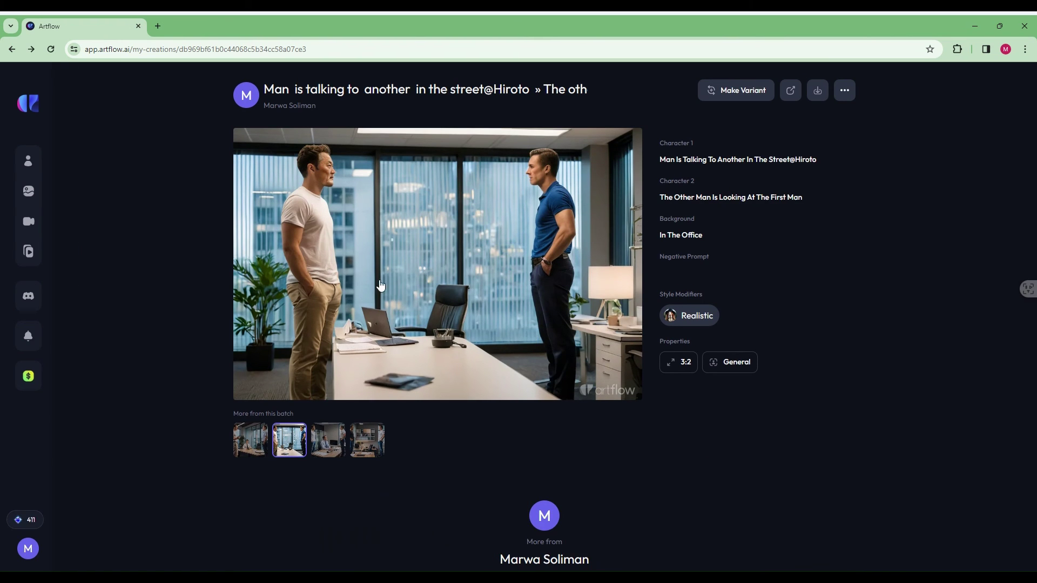
{"action": "left_click", "coordinate": [845, 91]}
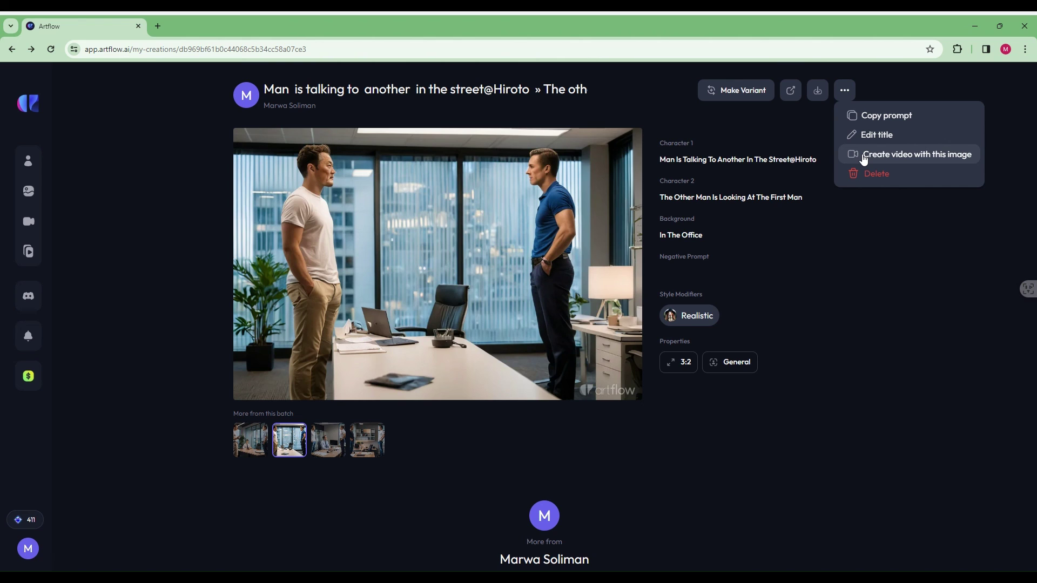
{"action": "left_click", "coordinate": [902, 156]}
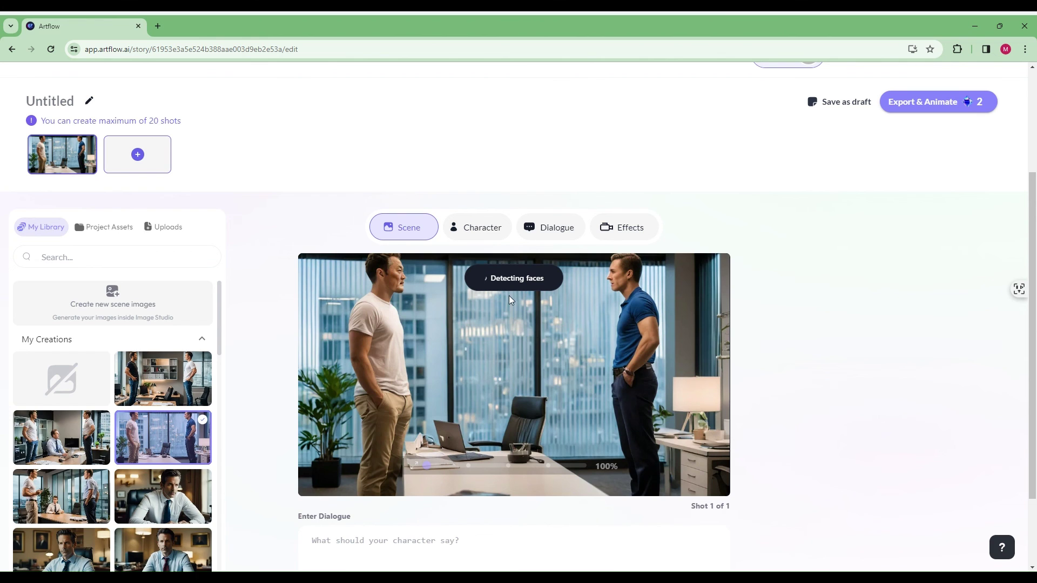
Browse the English dialogue voices and add Elliot with the Voiceover style to the shot.
{"action": "scroll", "coordinate": [490, 399], "scroll_direction": "down", "scroll_amount": 4}
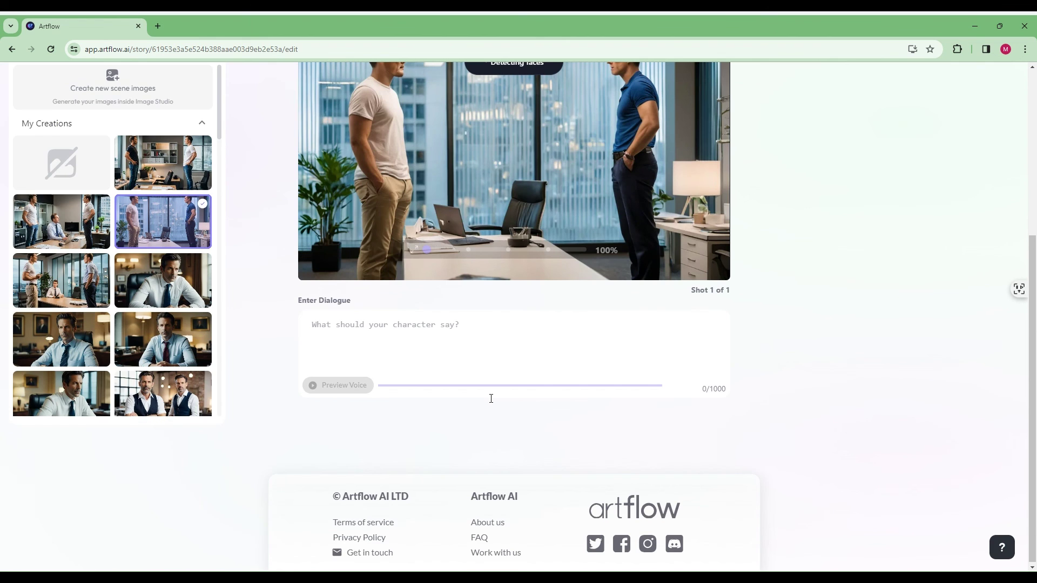
{"action": "scroll", "coordinate": [490, 400], "scroll_direction": "up", "scroll_amount": 2}
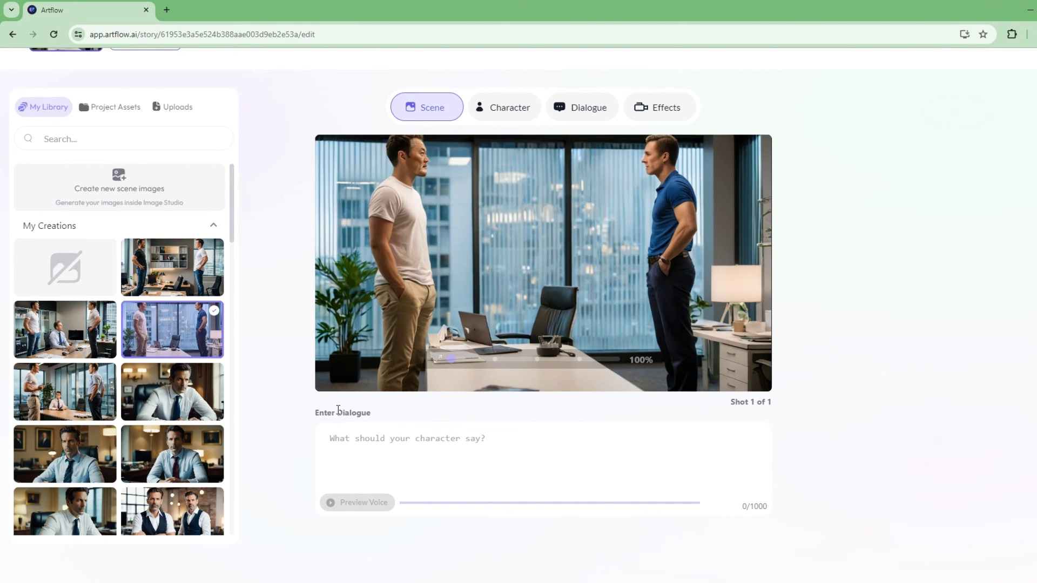
{"action": "left_click", "coordinate": [381, 455]}
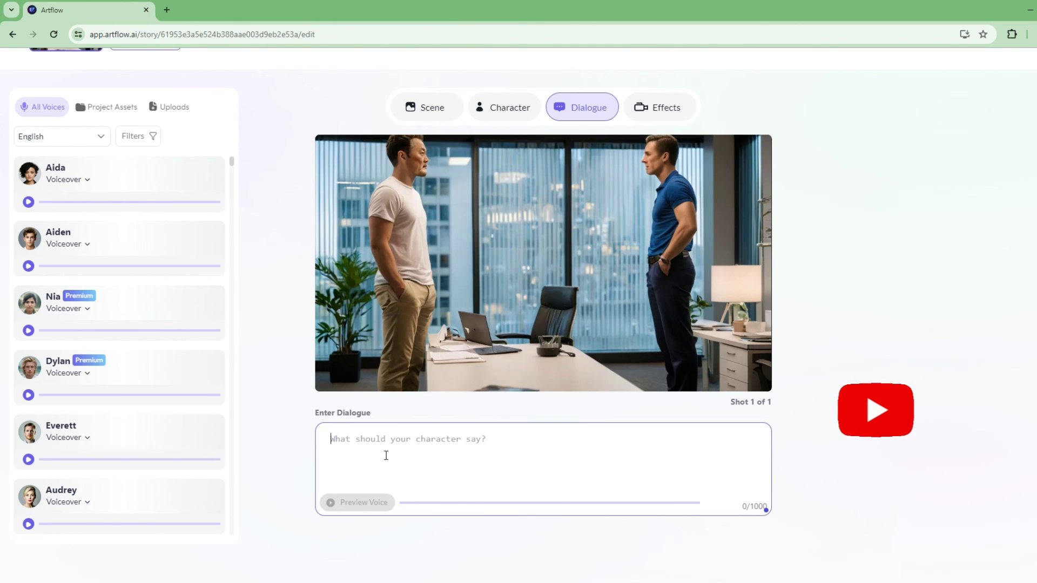
{"action": "mouse_move", "coordinate": [105, 249]}
{"action": "scroll", "coordinate": [108, 249], "scroll_direction": "down", "scroll_amount": 8}
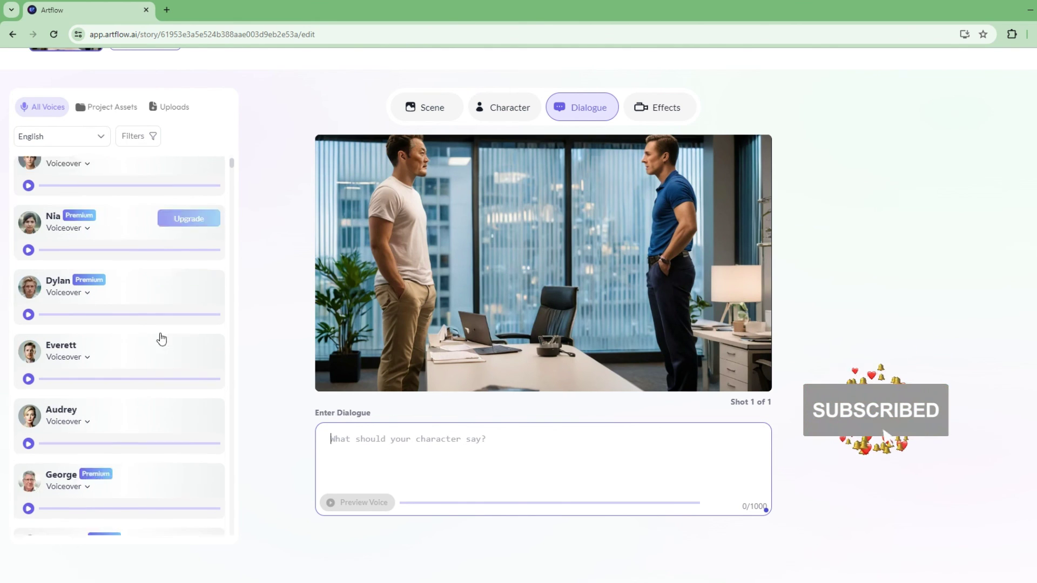
{"action": "scroll", "coordinate": [126, 435], "scroll_direction": "down", "scroll_amount": 1}
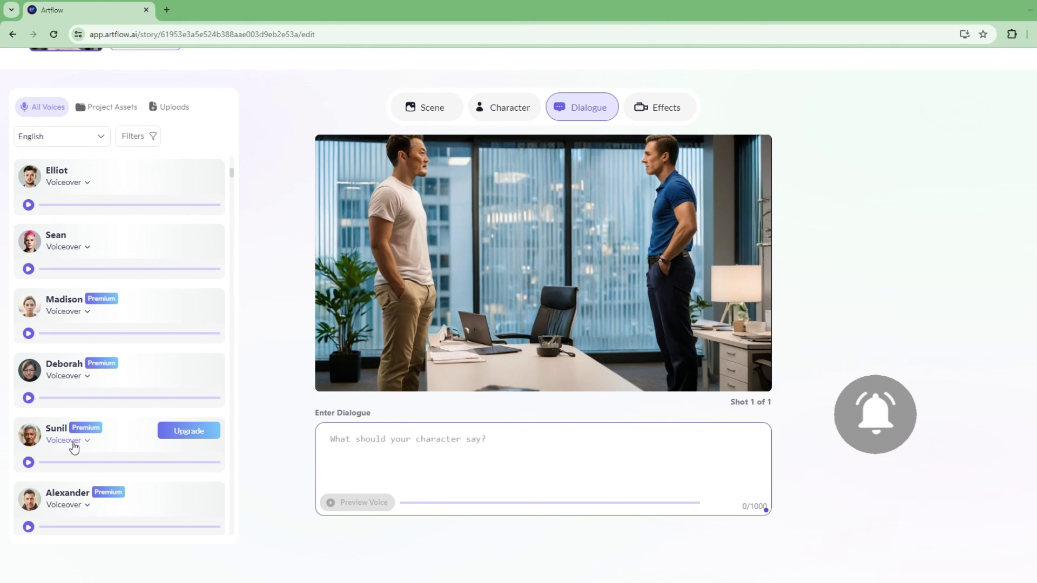
{"action": "left_click", "coordinate": [113, 436]}
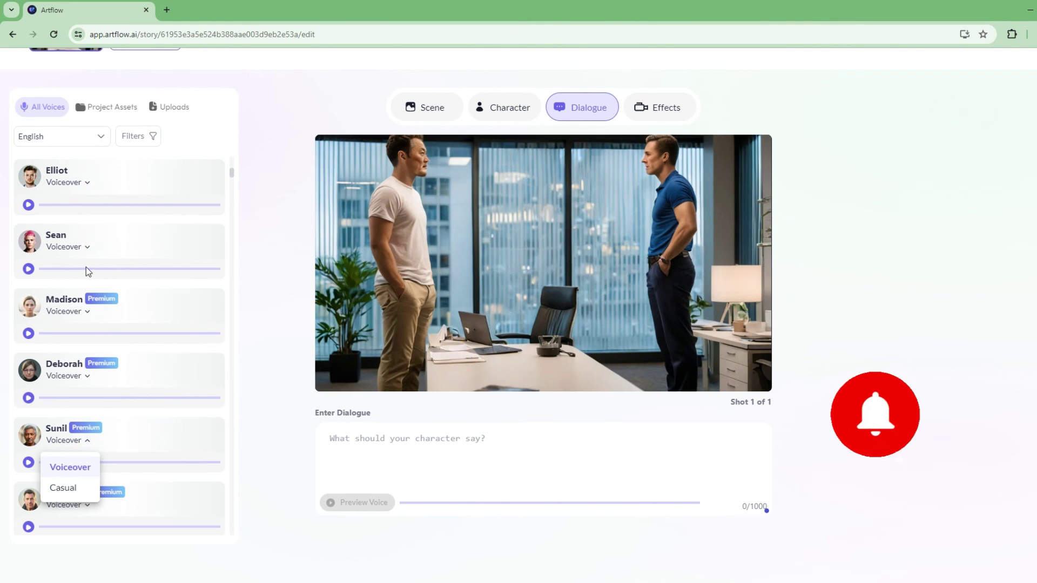
{"action": "left_click", "coordinate": [69, 177]}
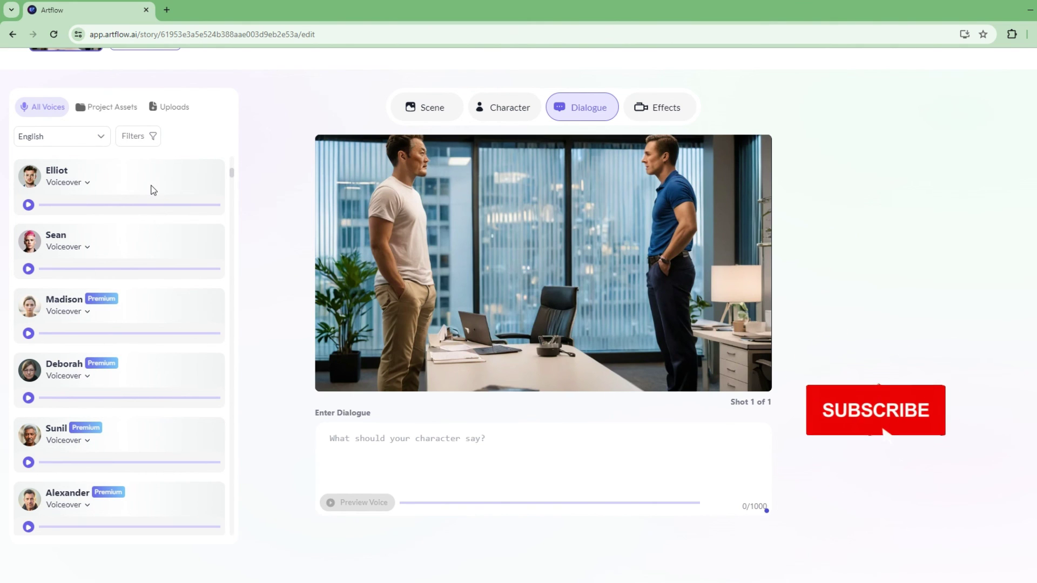
{"action": "mouse_move", "coordinate": [136, 176]}
{"action": "left_click", "coordinate": [179, 176]}
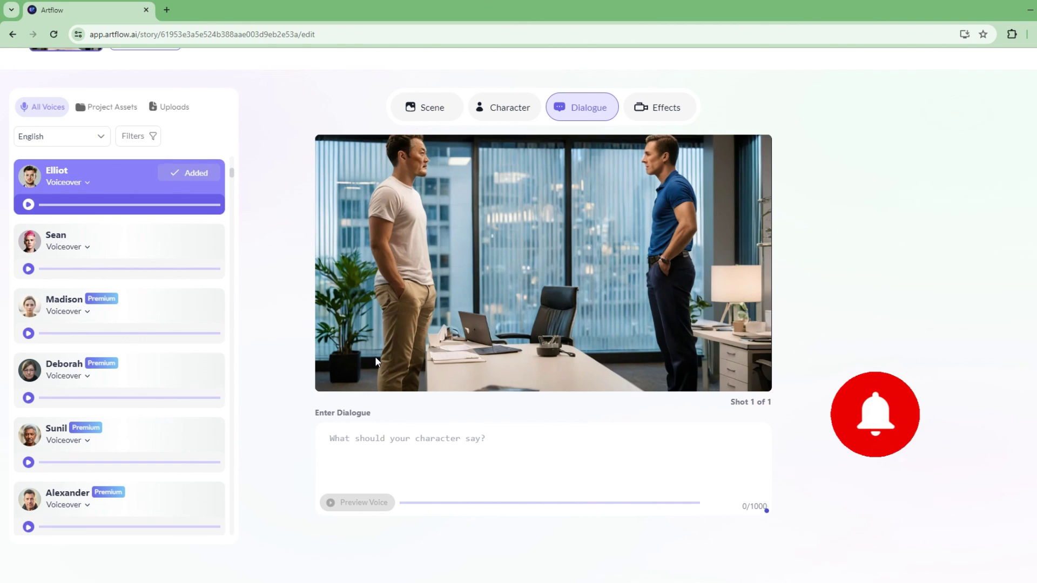
Open the shot's dialogue text for editing.
{"action": "scroll", "coordinate": [376, 358], "scroll_direction": "down", "scroll_amount": 2}
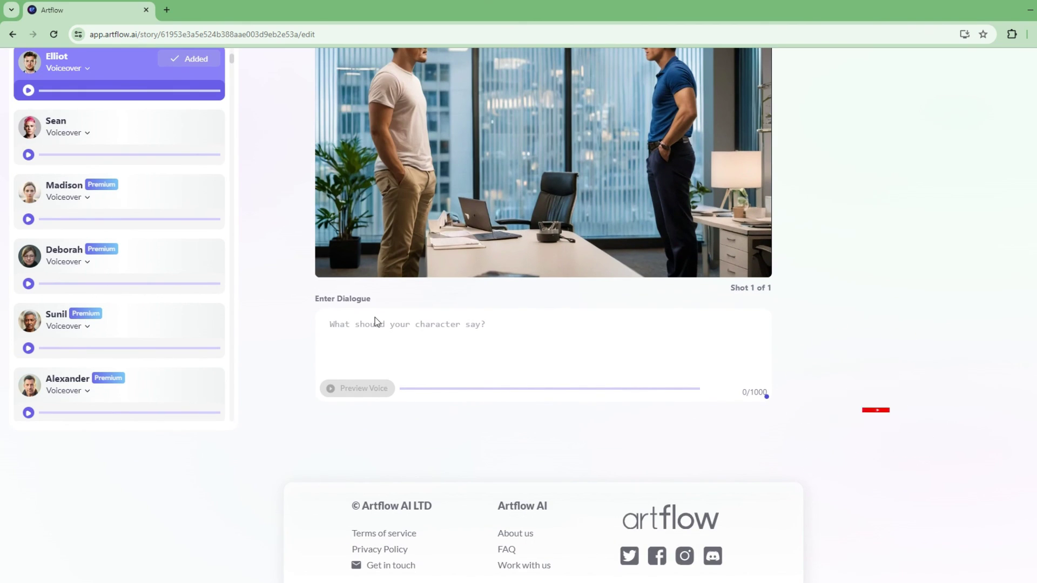
{"action": "left_click", "coordinate": [376, 324]}
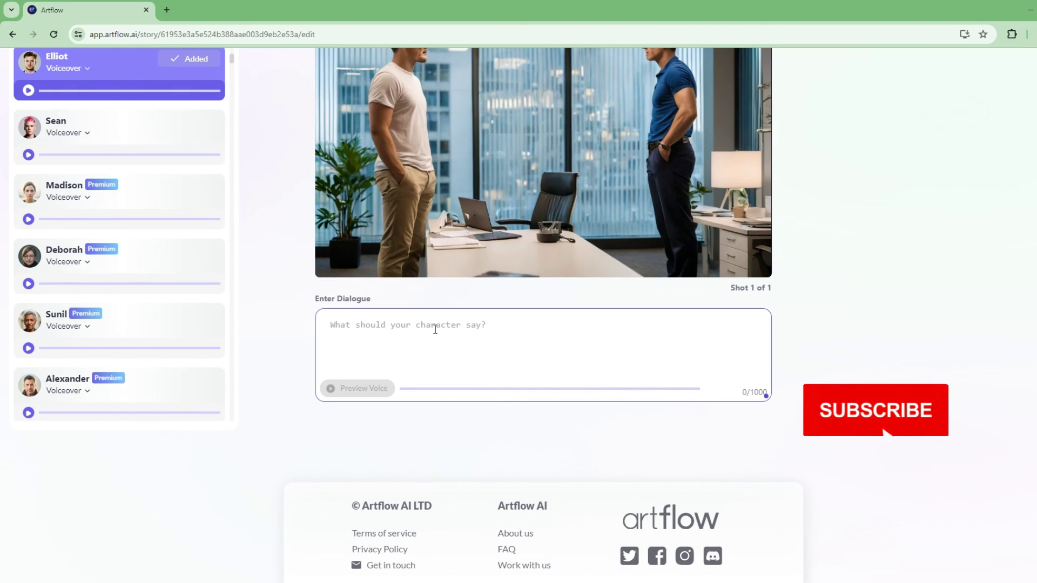